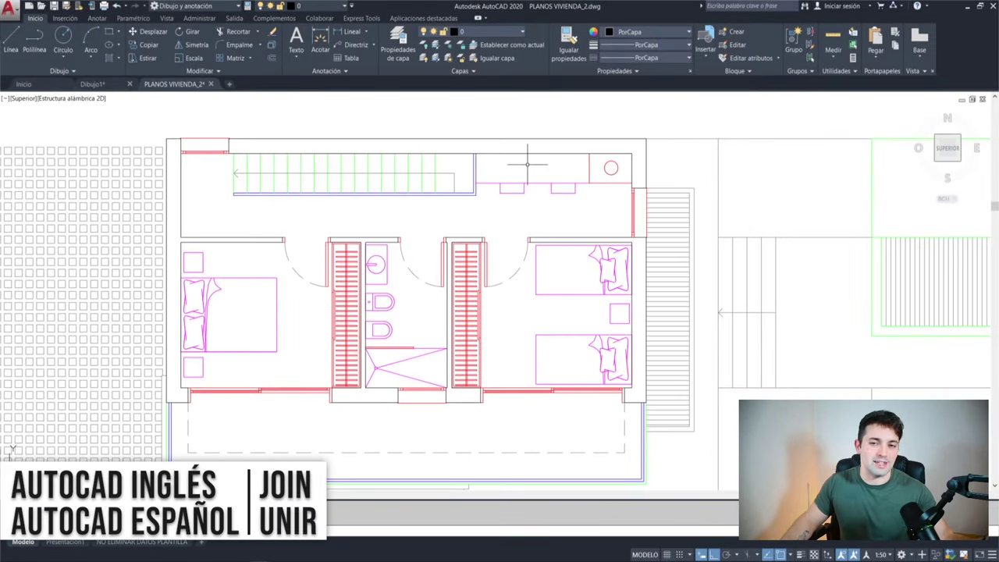
Briefly expand the Modificar panel, then window-select the top wall line to show it stands alone
click(217, 73)
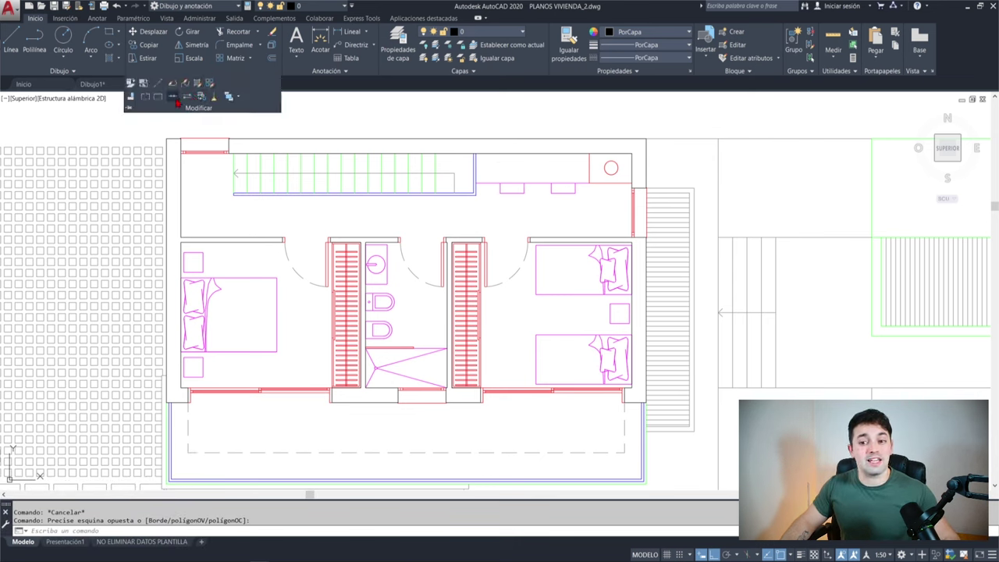
key(Escape)
click(333, 142)
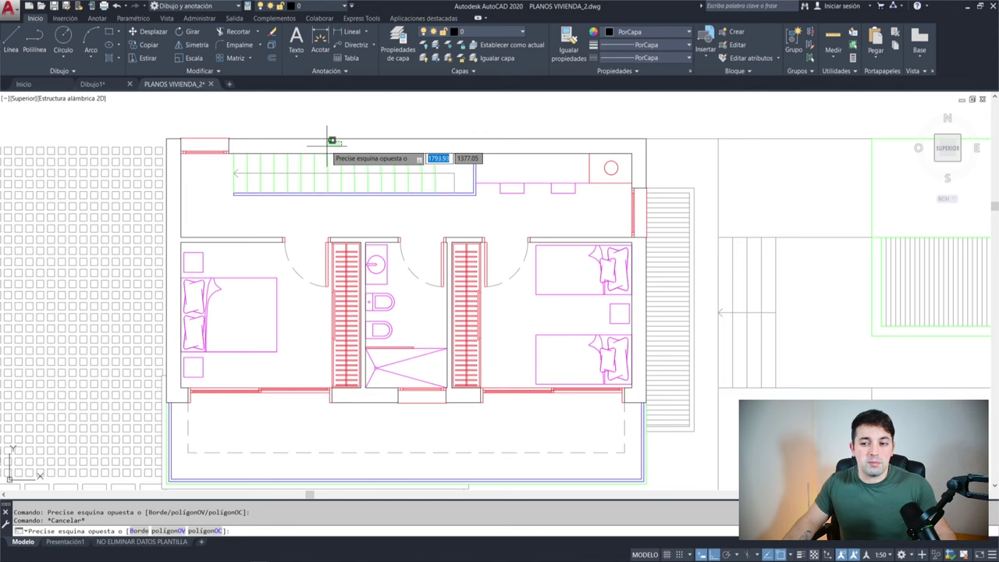
click(310, 121)
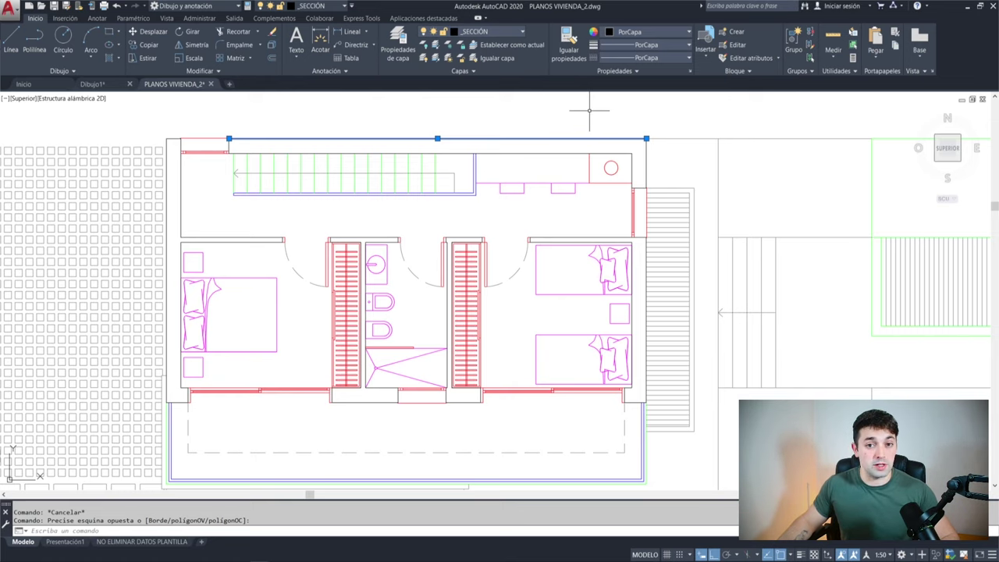
Join the top and right outer wall lines into one polyline and check it selects whole
scroll(647, 137, up, 8)
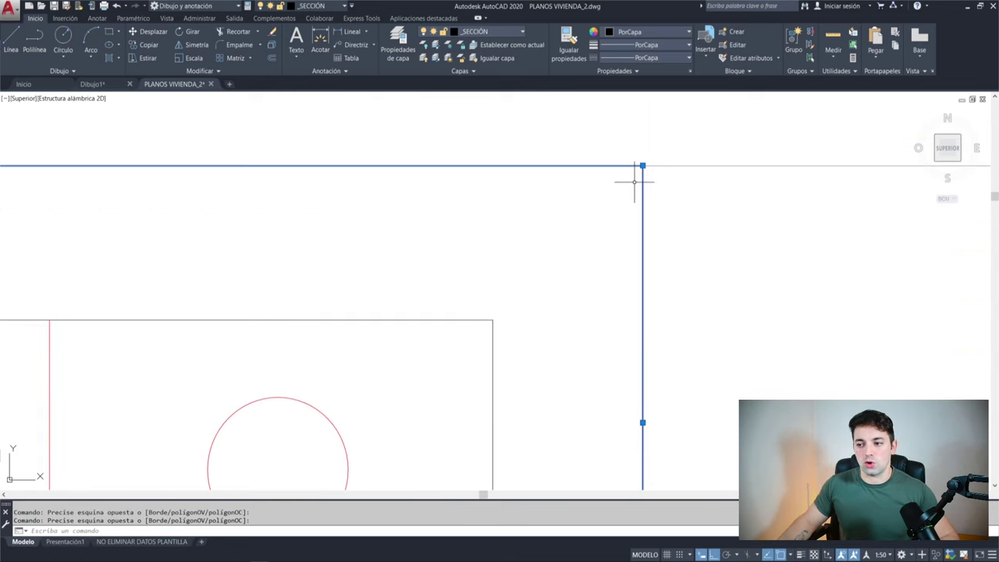
key(Escape)
scroll(586, 190, down, 8)
scroll(462, 182, up, 4)
text(U)
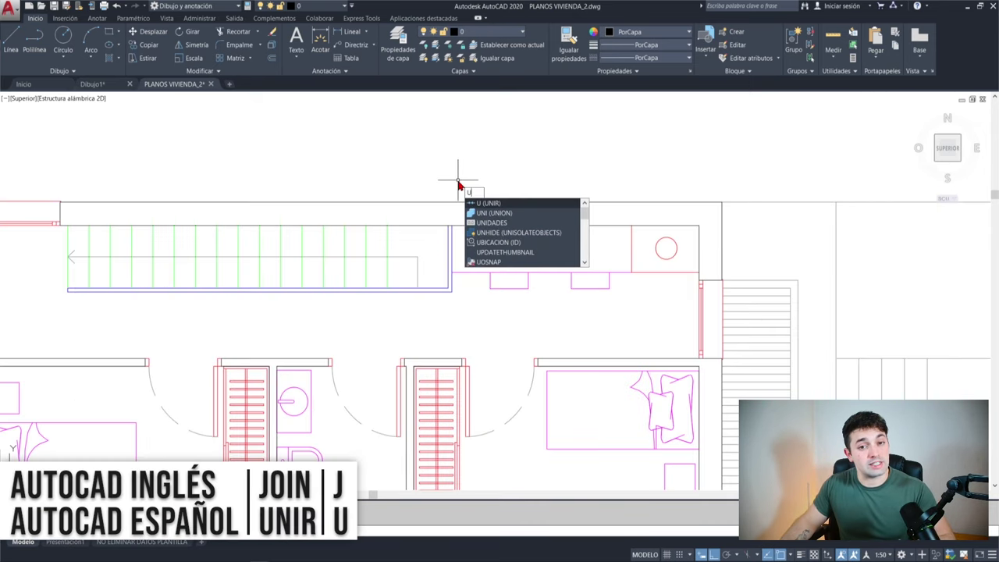
key(Return)
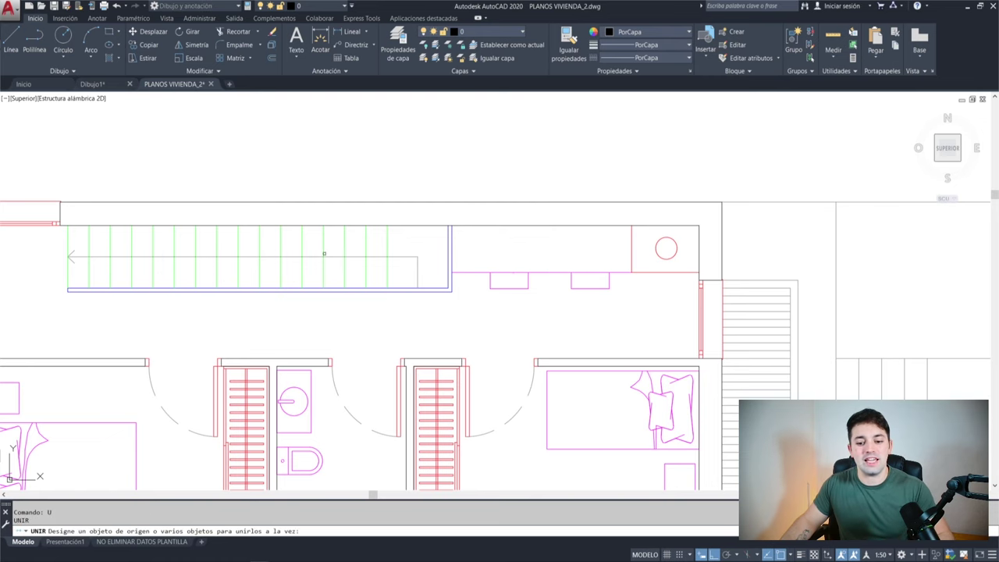
click(670, 213)
click(689, 195)
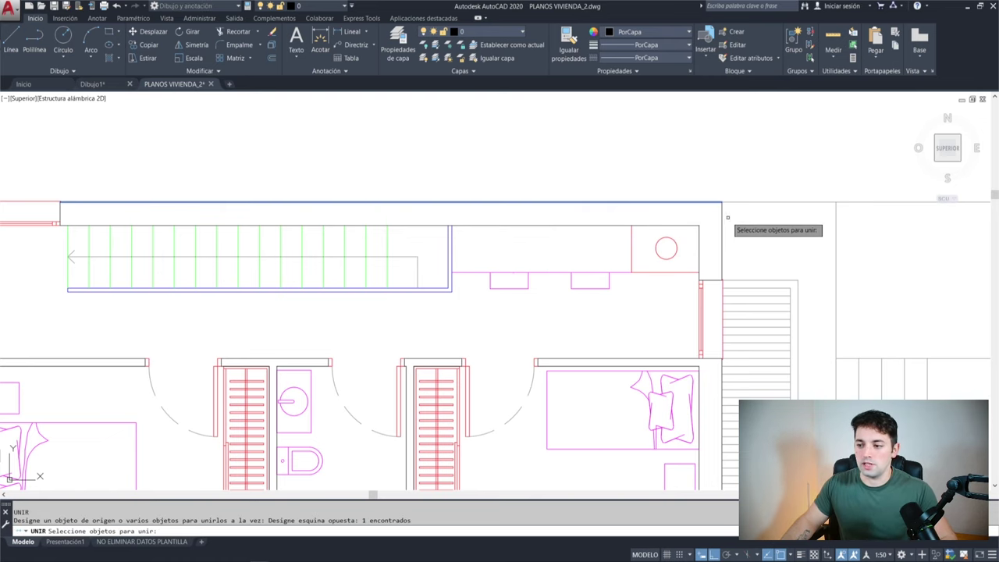
click(727, 226)
click(711, 218)
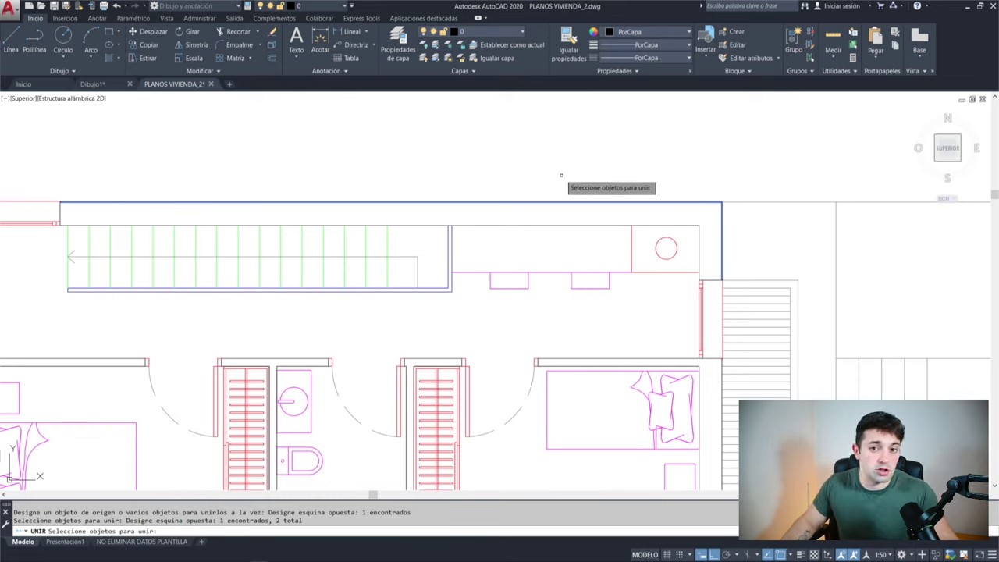
key(Return)
click(479, 209)
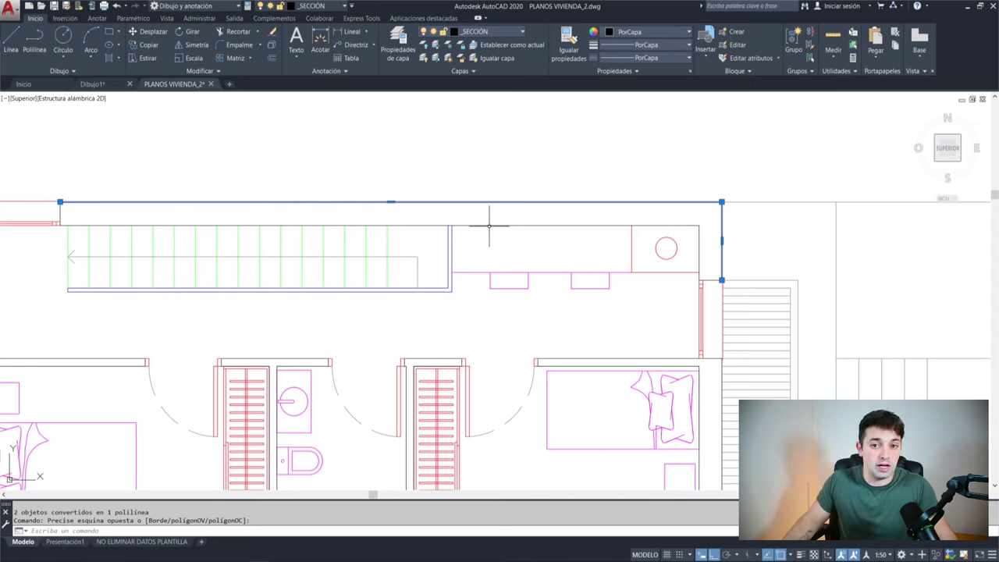
key(Escape)
Join the four inner stairwell wall lines into one polyline and select it to verify
click(740, 217)
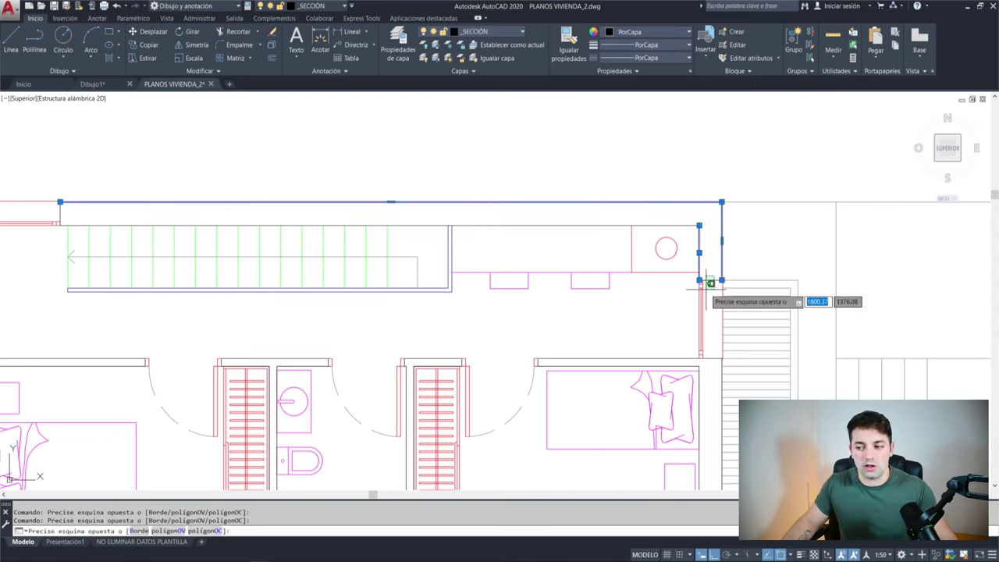
click(707, 283)
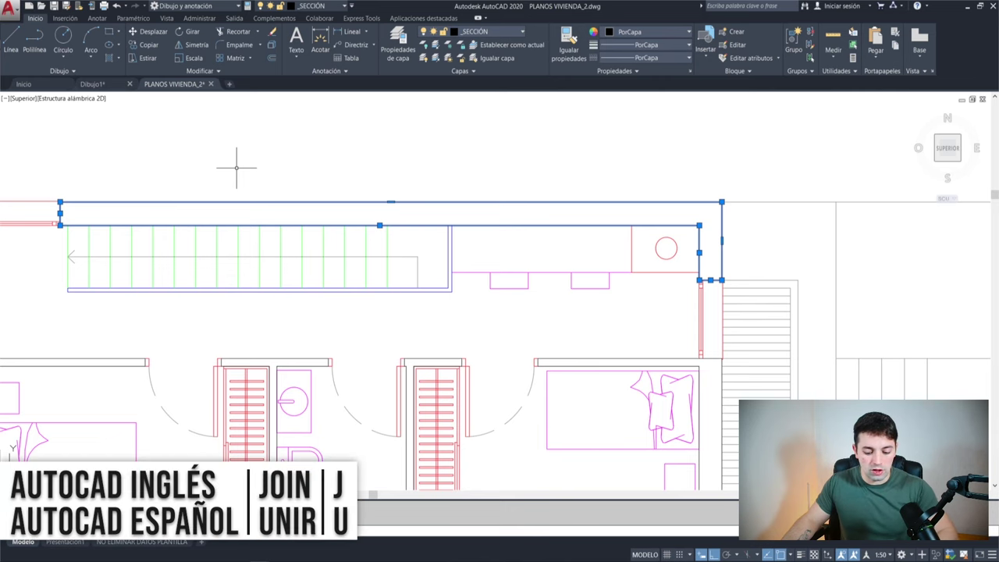
text(U)
key(Return)
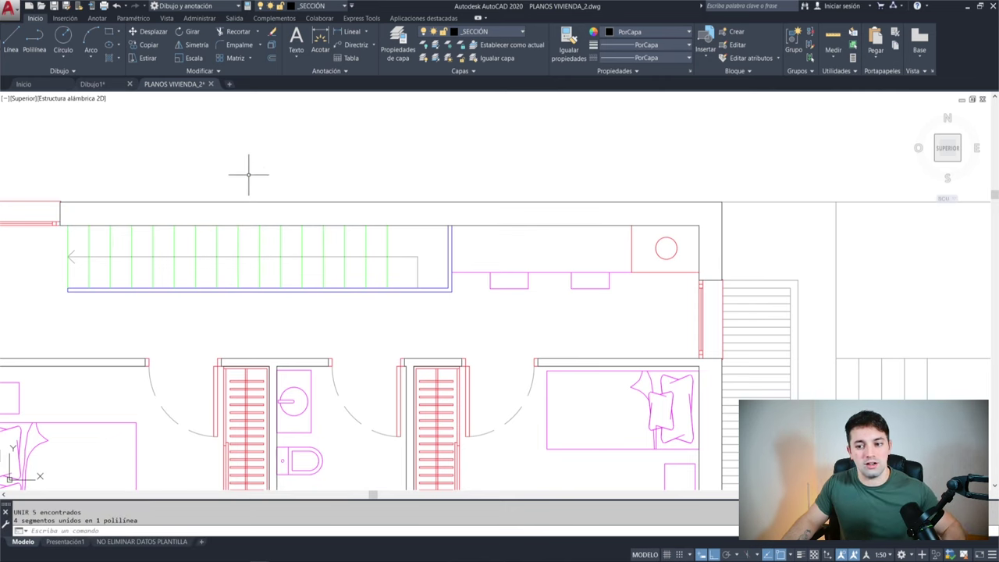
click(148, 192)
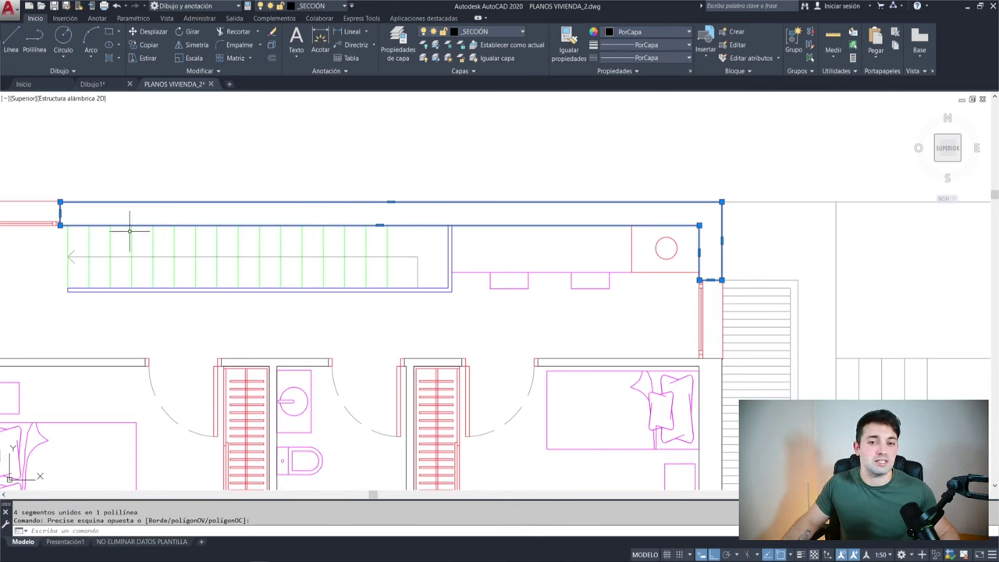
scroll(383, 266, down, 2)
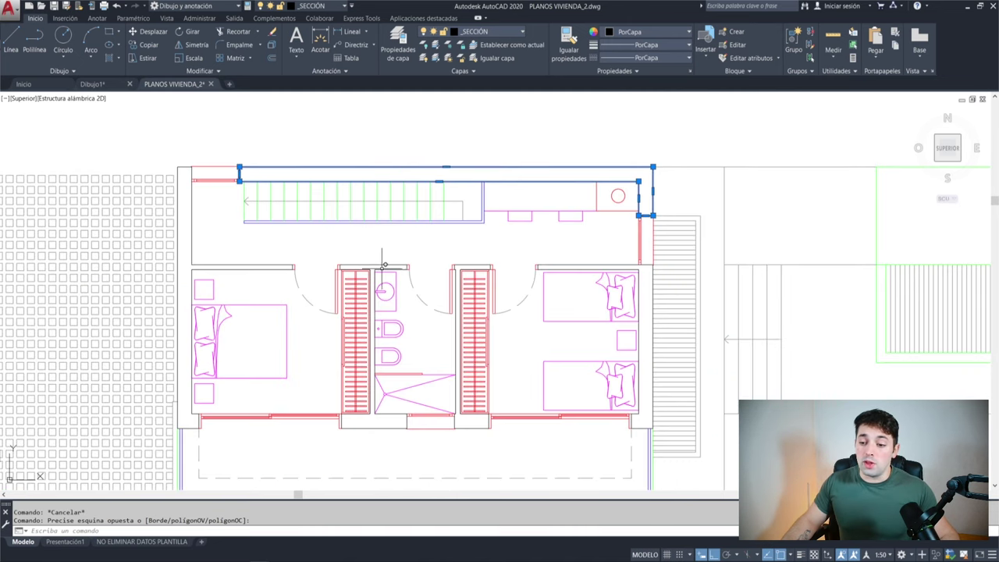
mouse_move(372, 258)
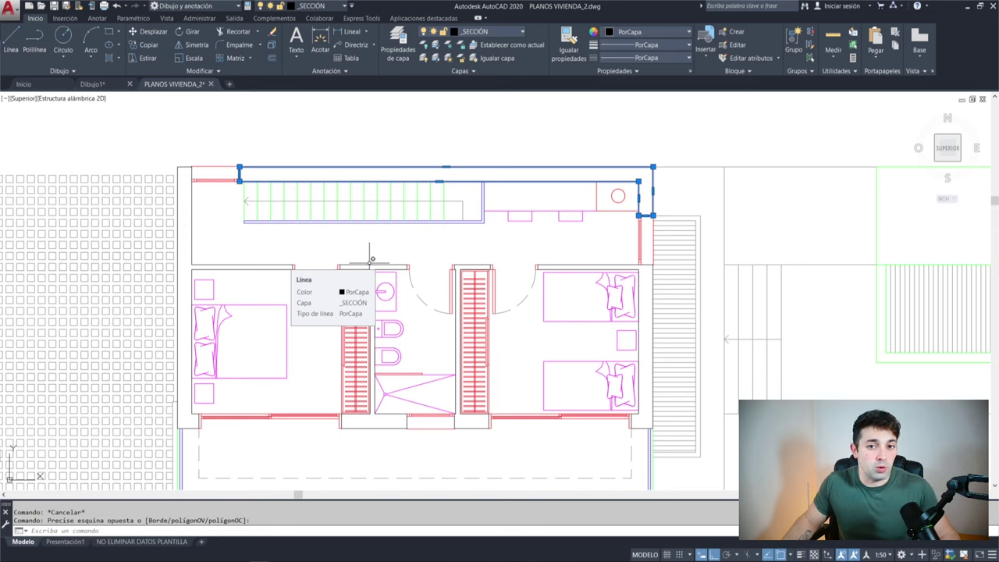
key(Escape)
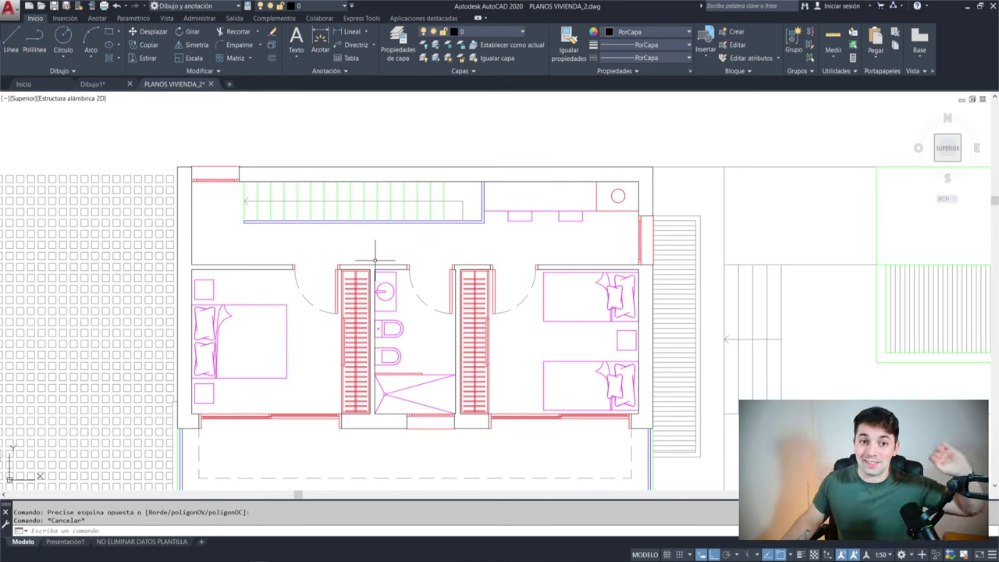
click(373, 265)
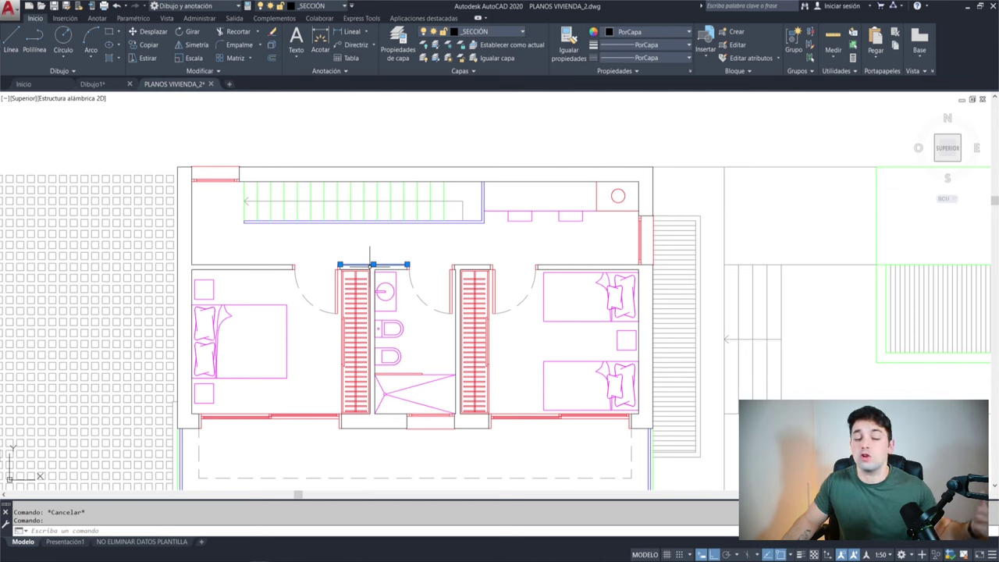
key(Escape)
text(SS)
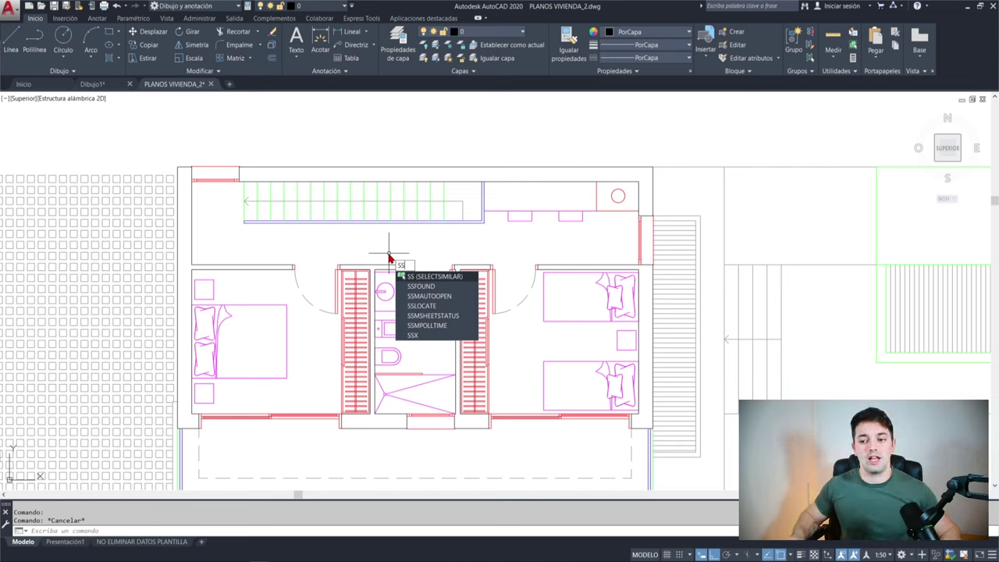
Select every wall line similar to a sample wall with SELECTSIMILAR
key(Return)
click(363, 267)
key(Return)
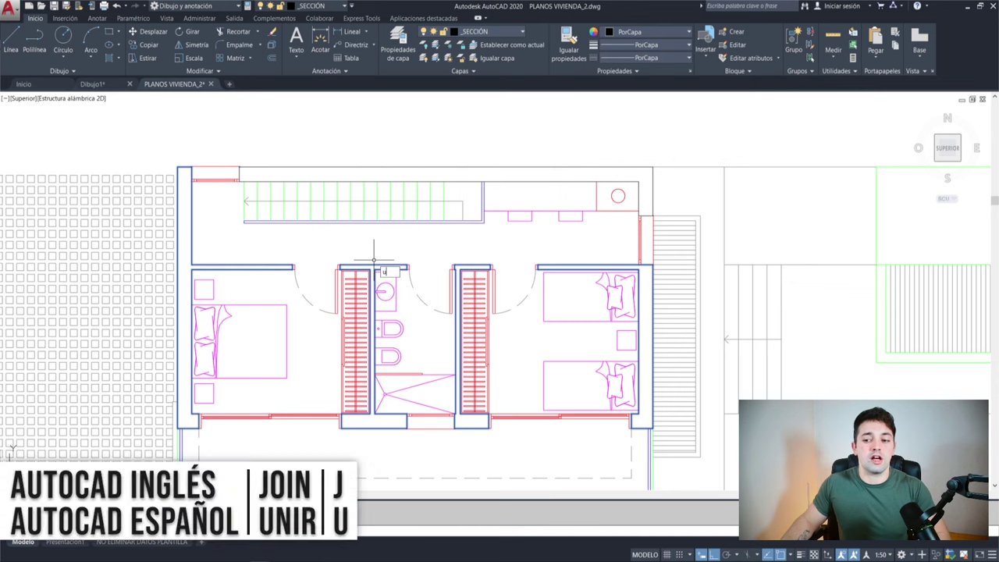
Join the 154 selected walls into 30 polylines with U (UNIR), then check a closet polyline
text(u)
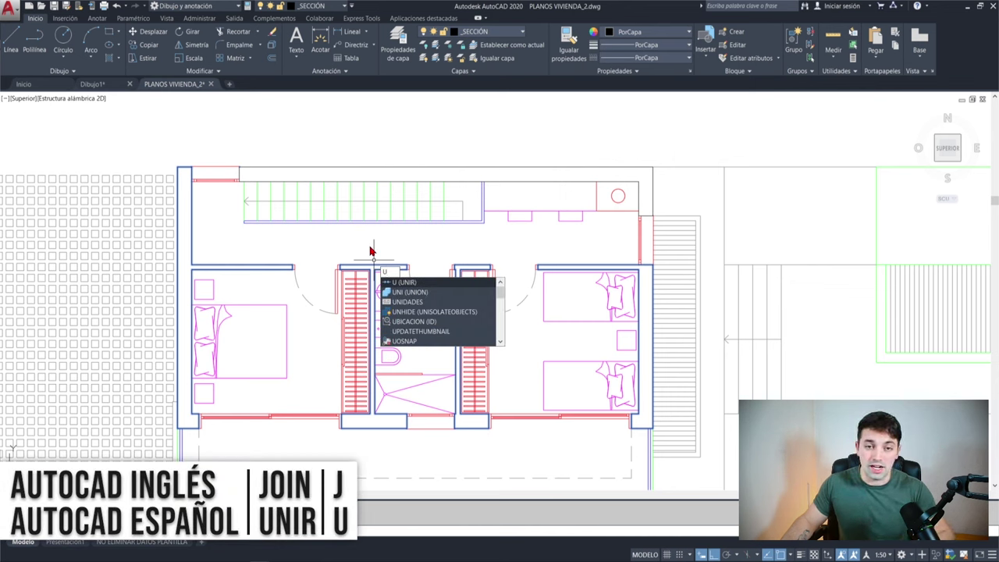
key(Return)
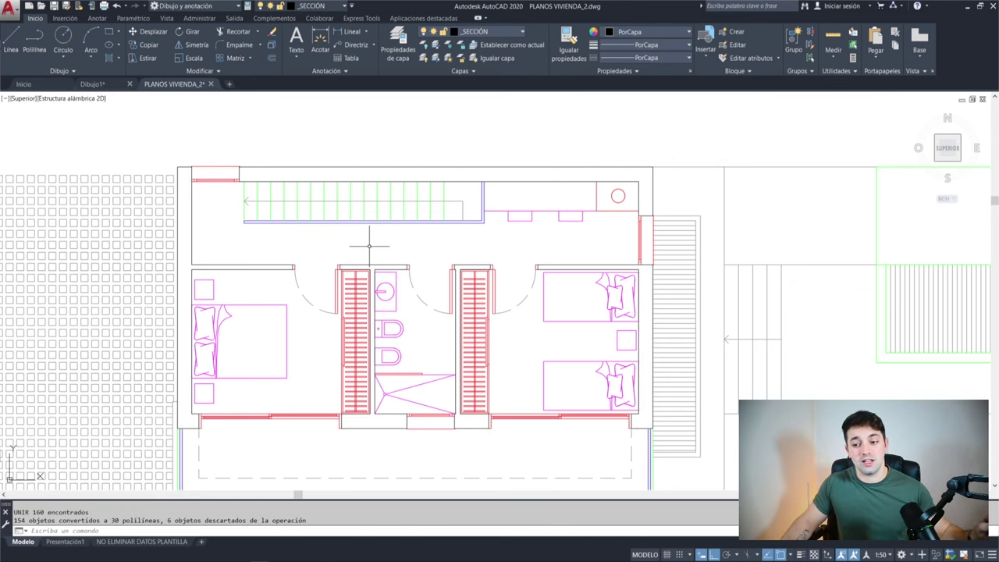
key(Escape)
click(361, 267)
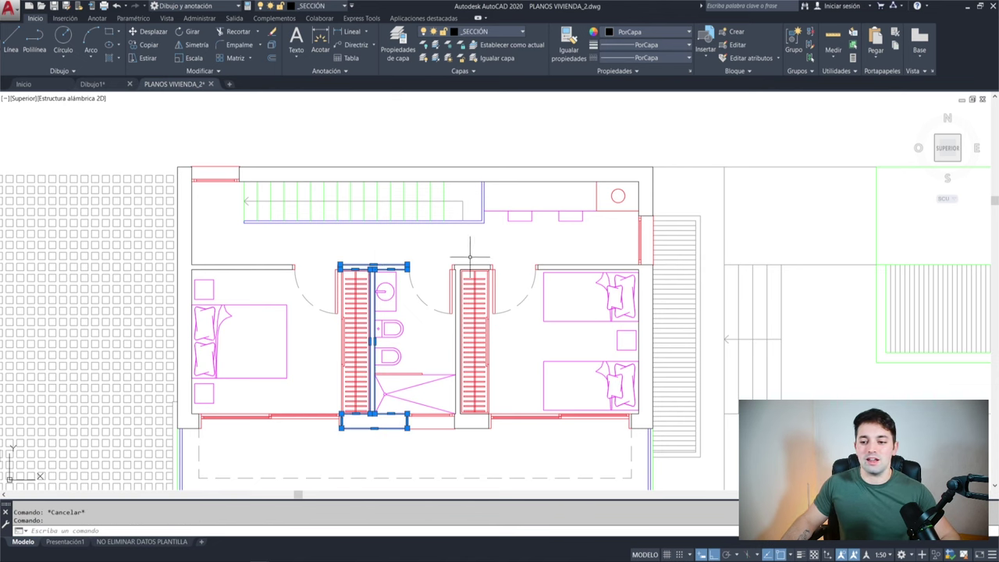
click(468, 266)
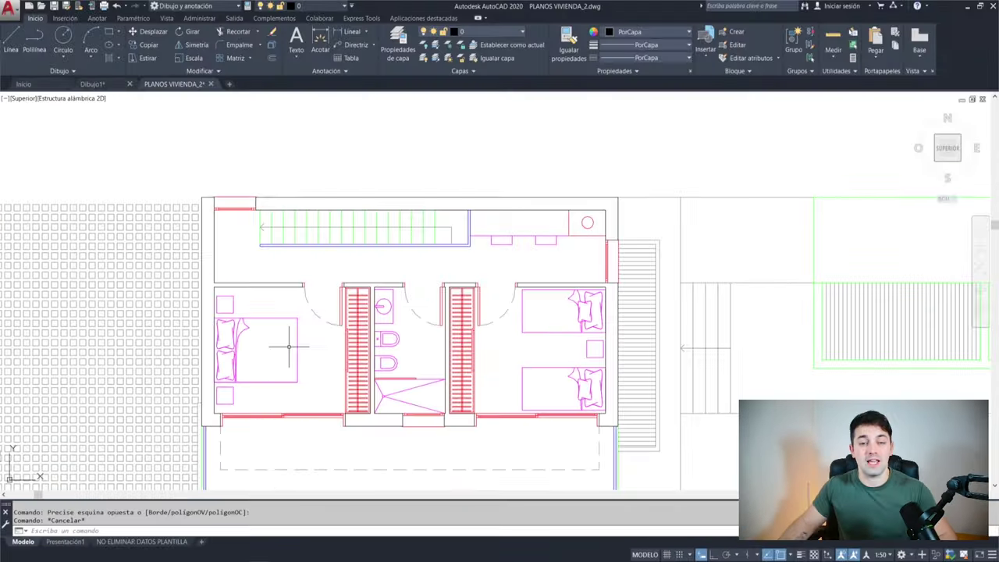
scroll(257, 285, up, 3)
click(222, 285)
click(179, 129)
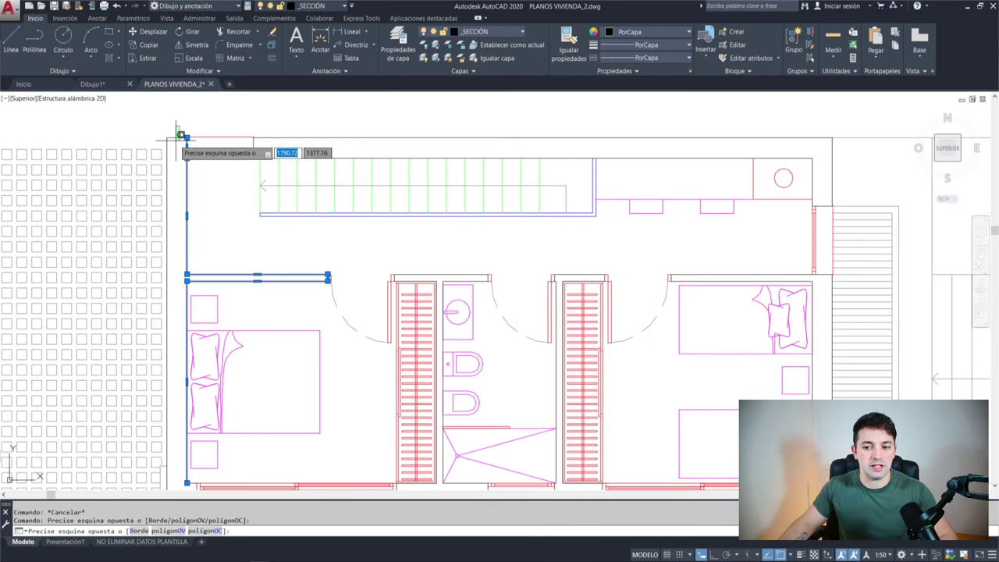
click(176, 138)
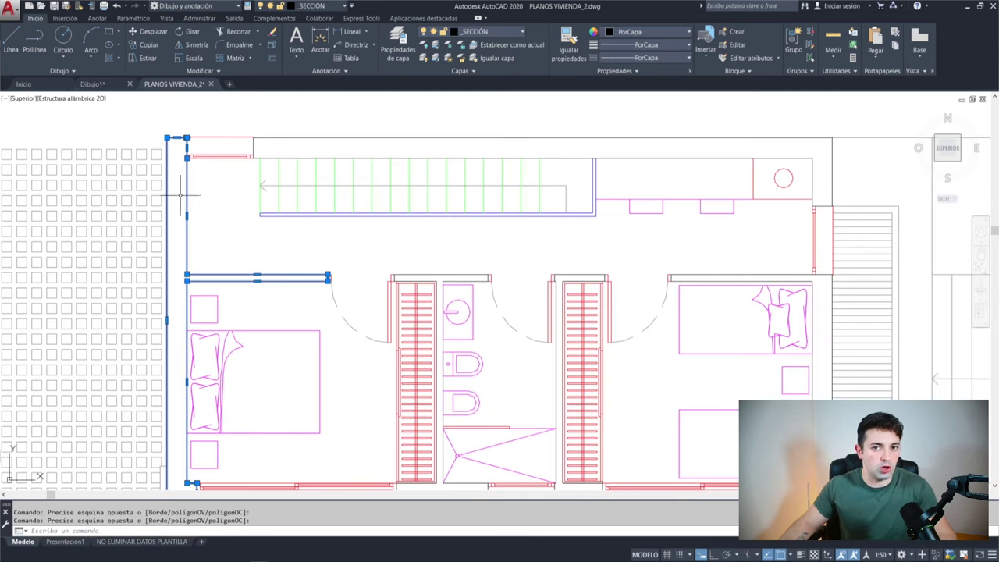
scroll(180, 194, up, 8)
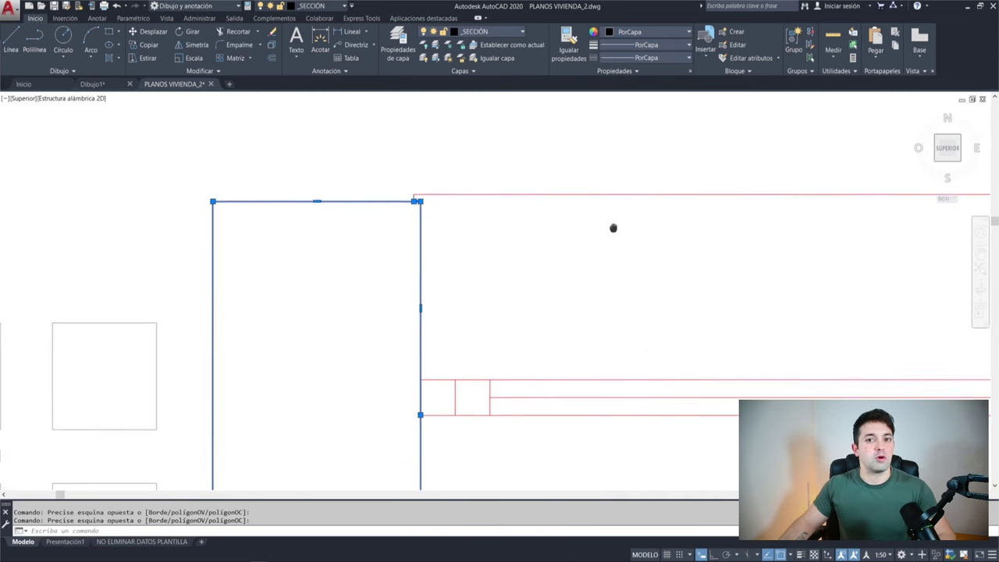
right_click(341, 262)
text(j)
key(Return)
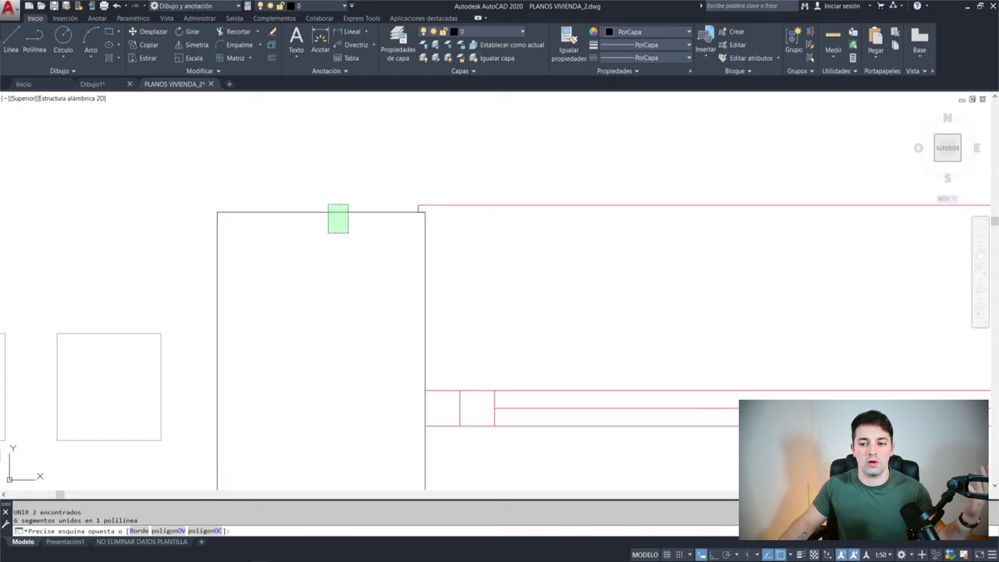
scroll(320, 256, down, 6)
scroll(320, 256, down, 5)
scroll(370, 230, down, 2)
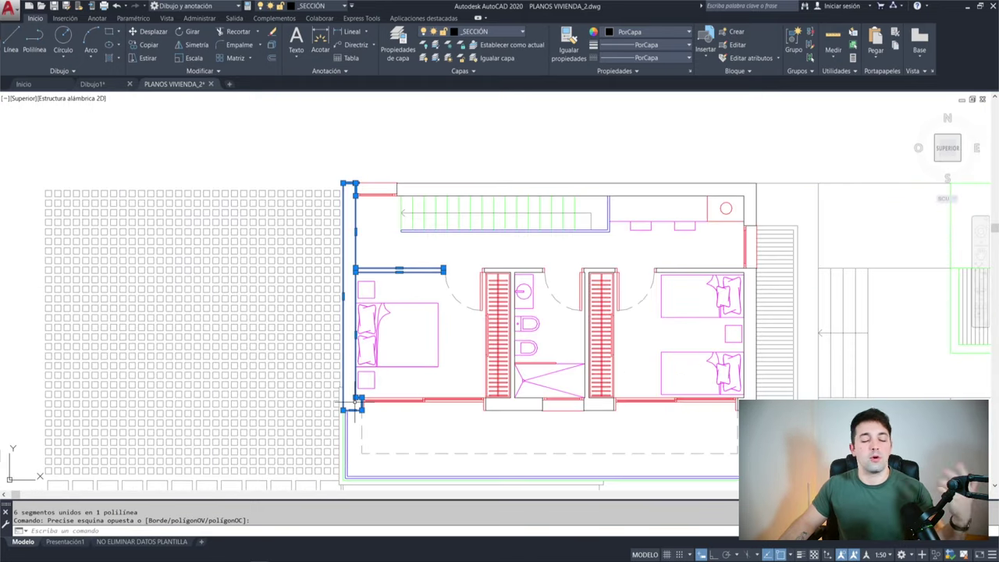
key(ctrl+z)
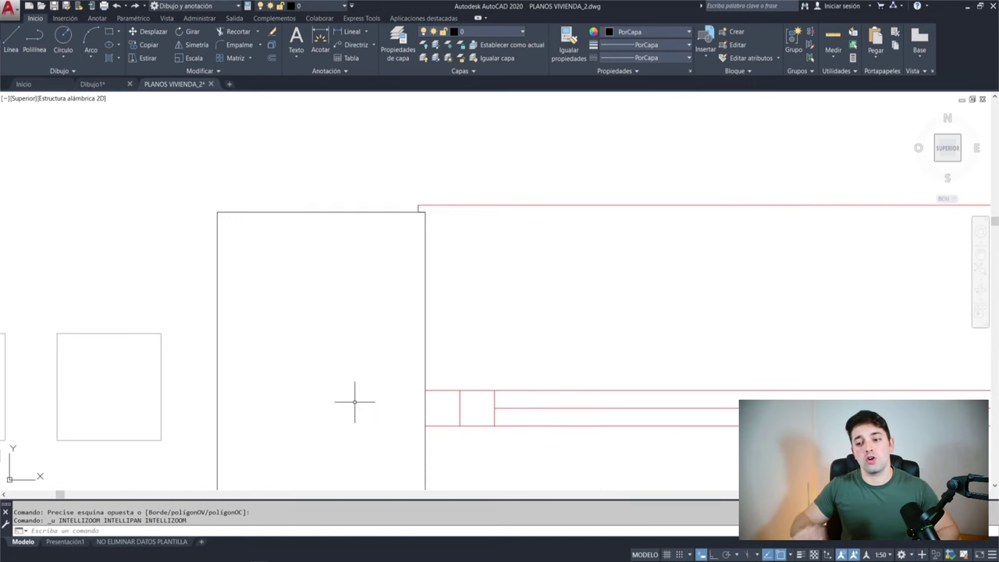
scroll(312, 167, down, 5)
scroll(302, 123, up, 3)
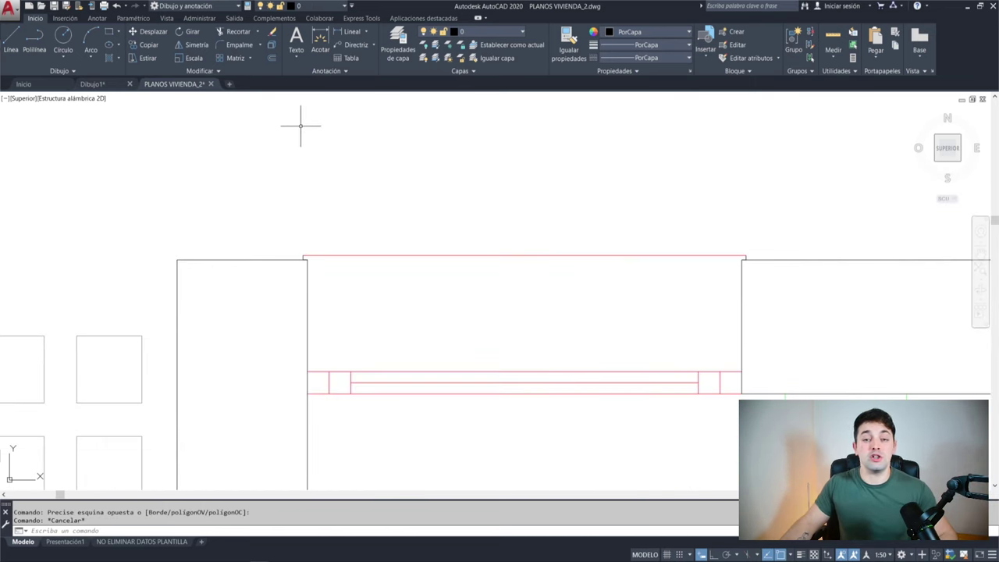
scroll(299, 239, up, 3)
scroll(257, 328, up, 2)
click(224, 392)
scroll(309, 320, up, 6)
scroll(382, 355, up, 3)
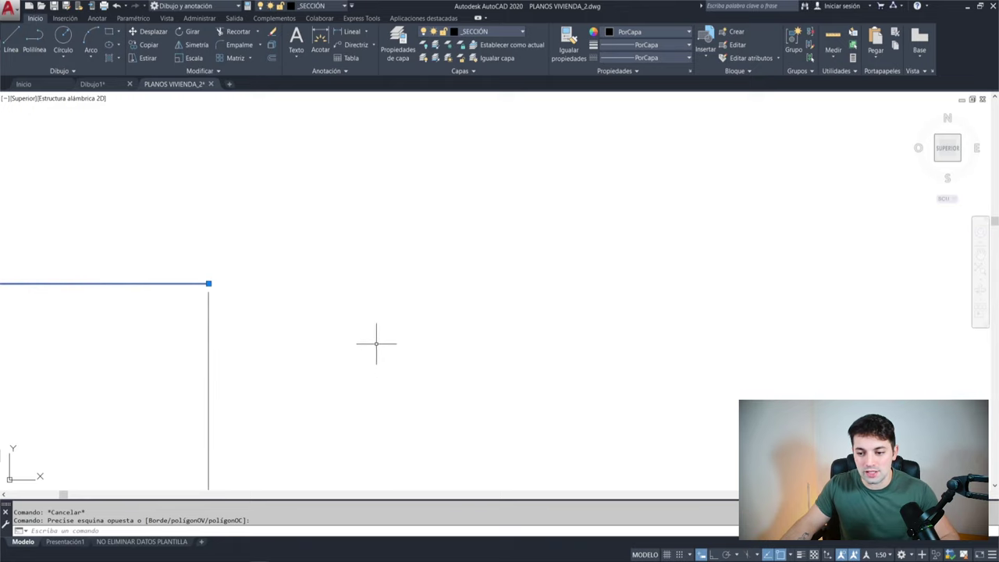
key(Escape)
scroll(211, 287, up, 4)
scroll(201, 267, down, 3)
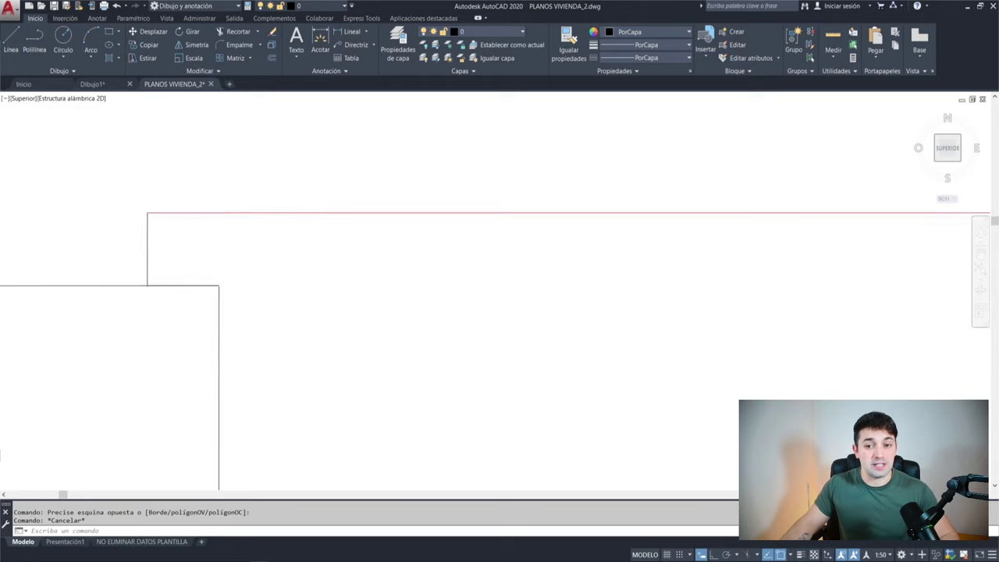
scroll(234, 356, down, 3)
scroll(277, 195, down, 5)
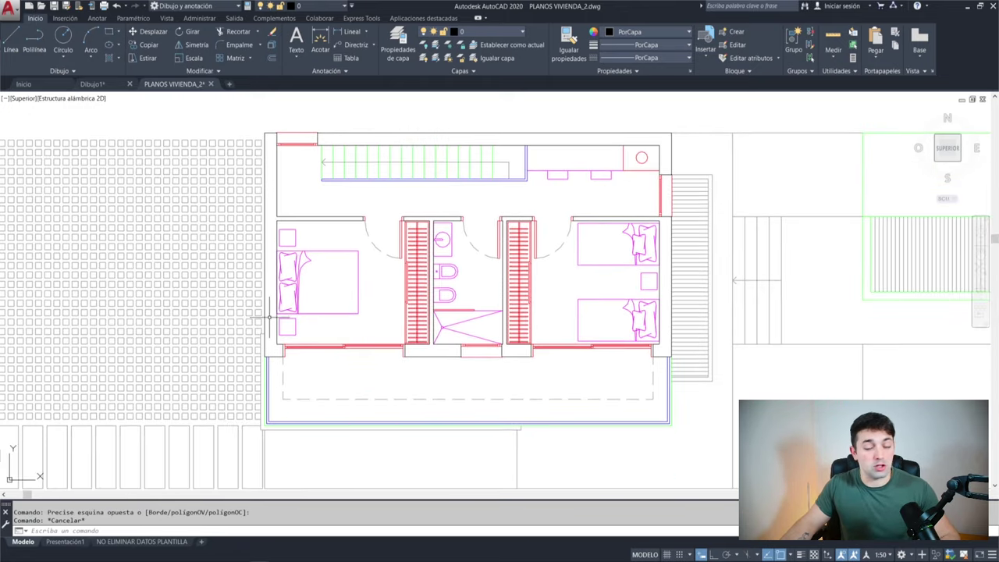
scroll(280, 354, up, 5)
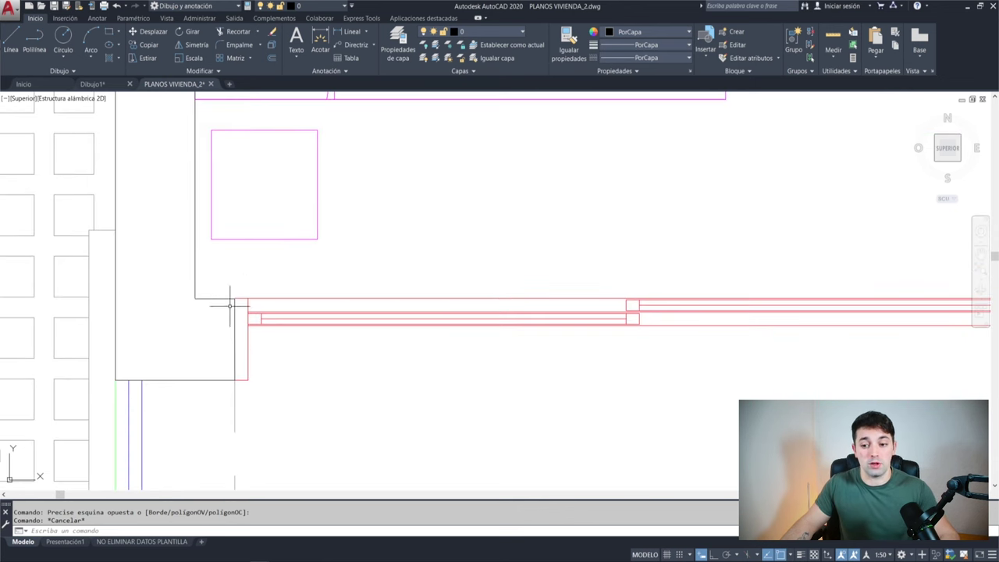
scroll(230, 304, up, 3)
click(211, 290)
scroll(301, 257, down, 3)
scroll(297, 257, down, 5)
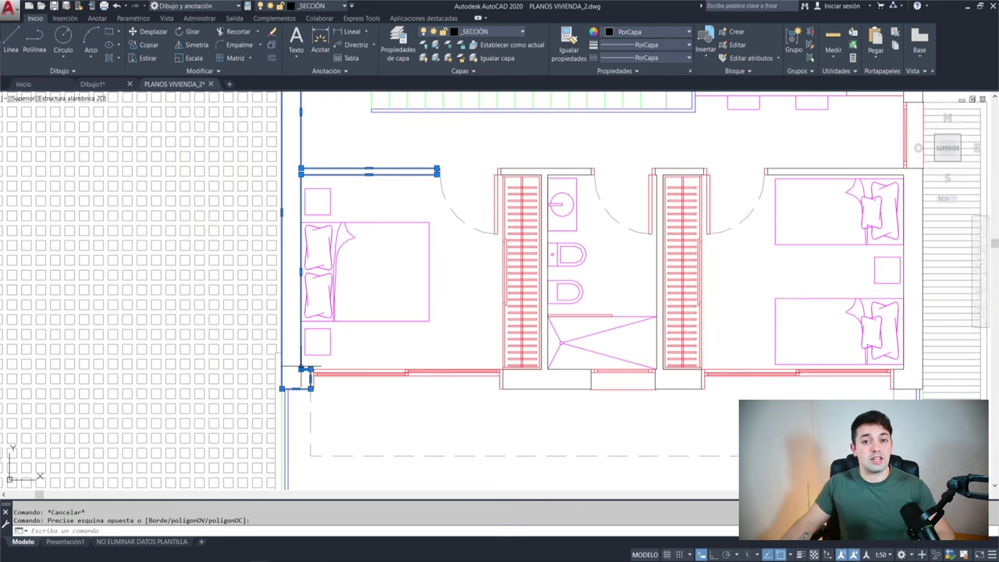
key(Escape)
click(299, 160)
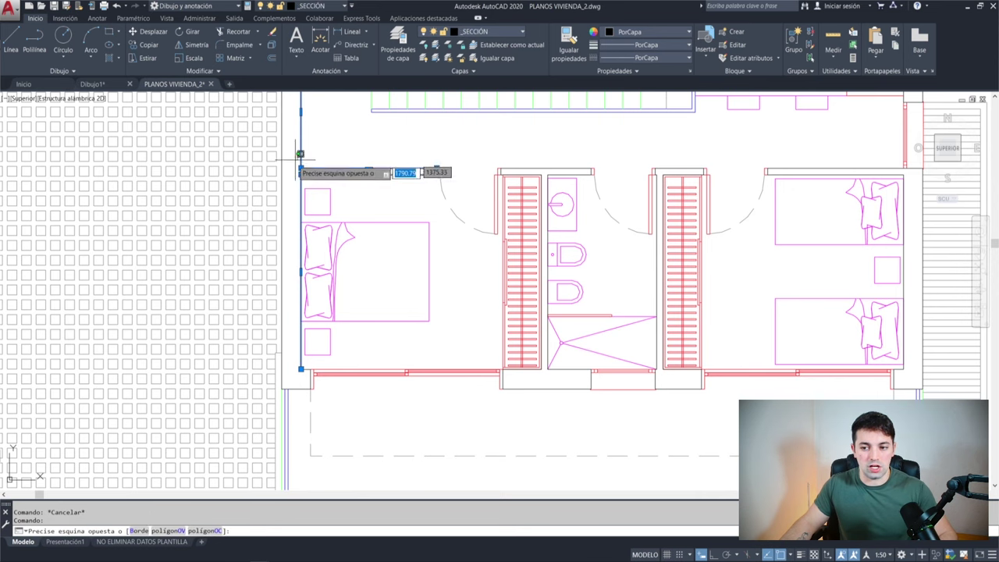
key(Escape)
text(U)
right_click(298, 160)
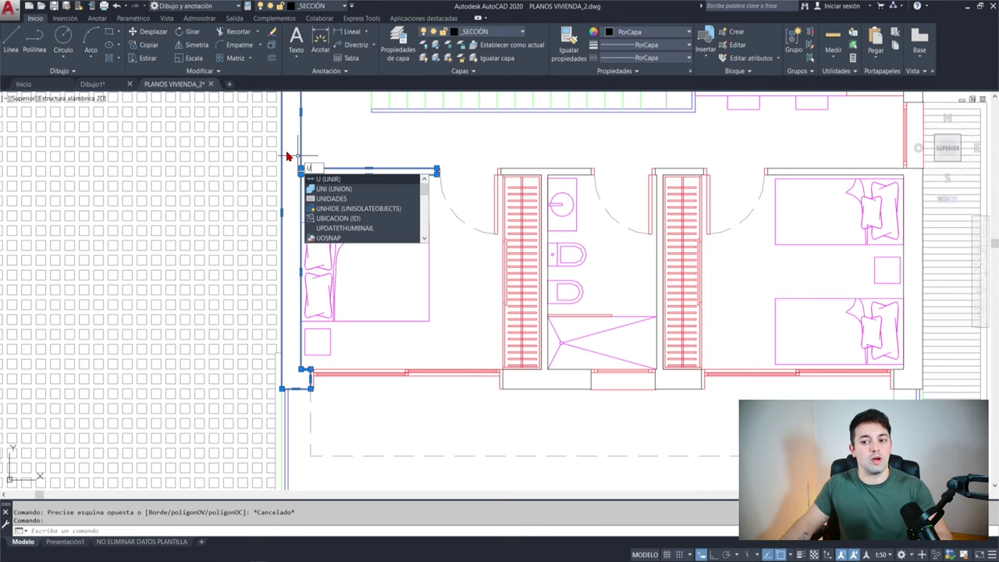
key(Return)
click(286, 156)
key(Escape)
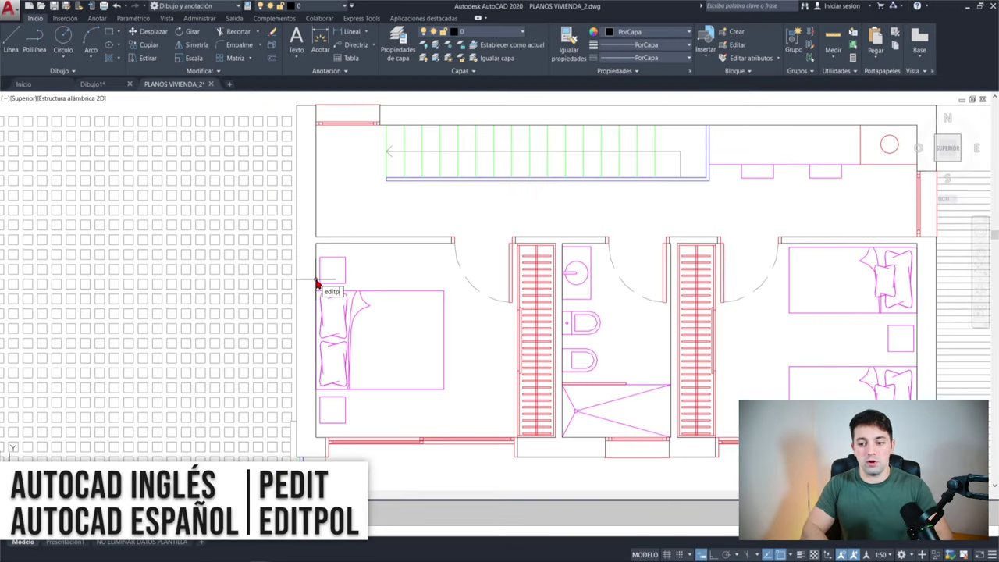
Start EDITPOL in Múltiple mode and window-select the left bedroom's loose wall lines
text(ol)
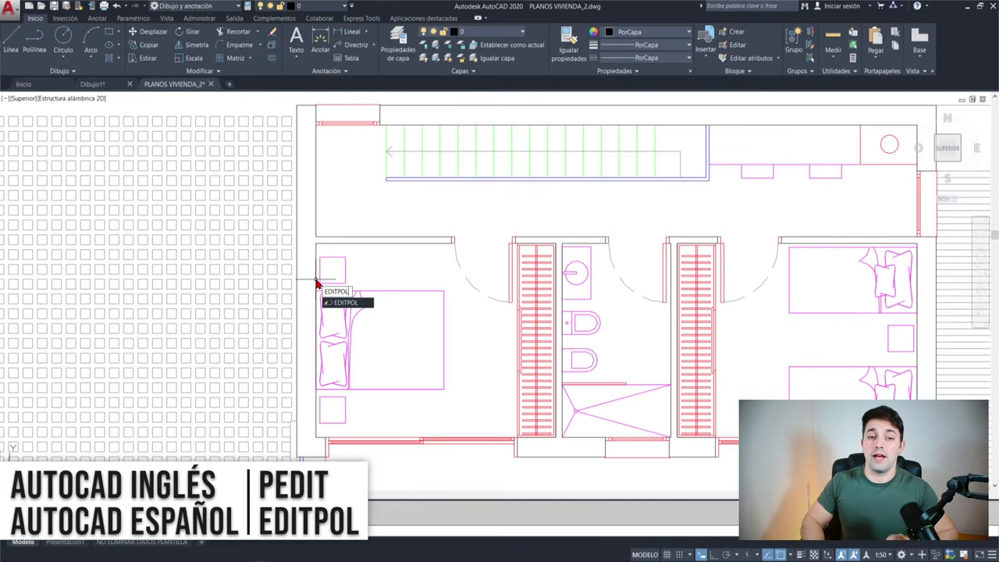
key(Return)
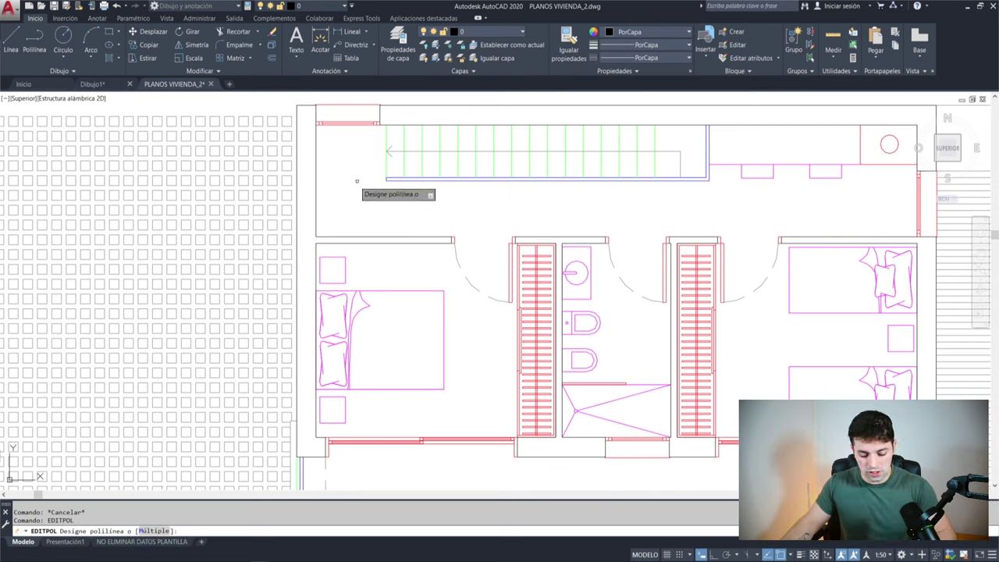
text(m)
key(Return)
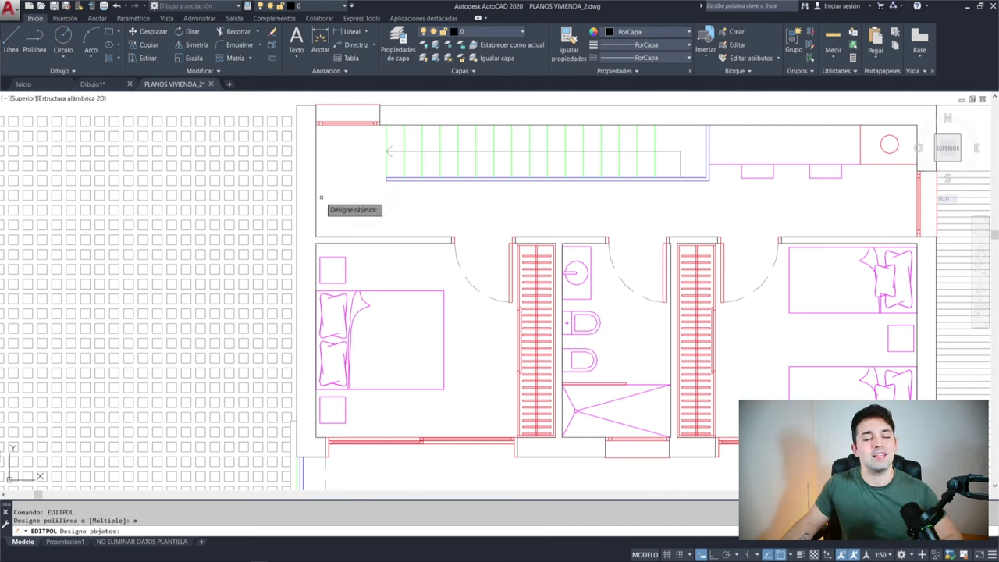
click(320, 197)
click(297, 173)
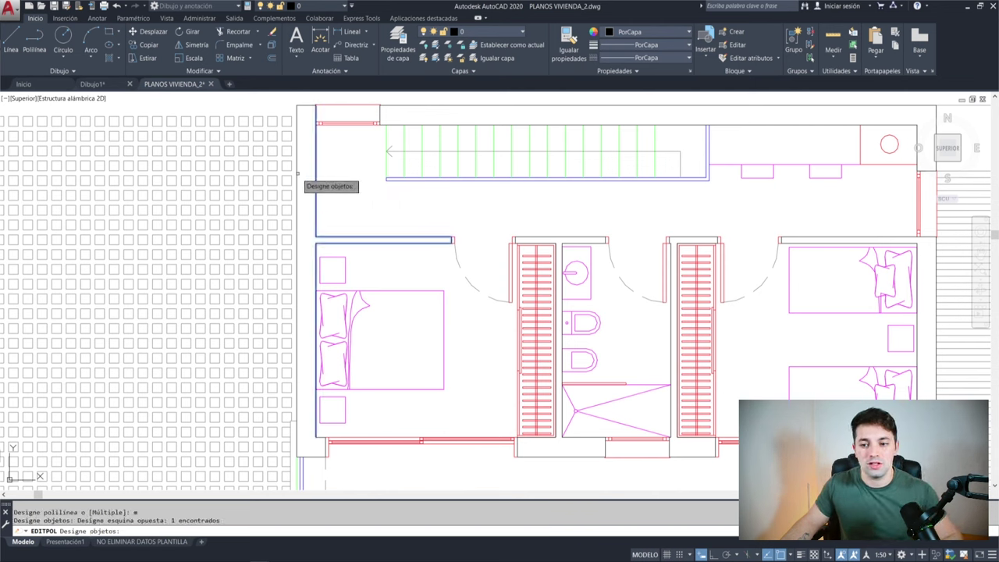
click(297, 173)
key(Return)
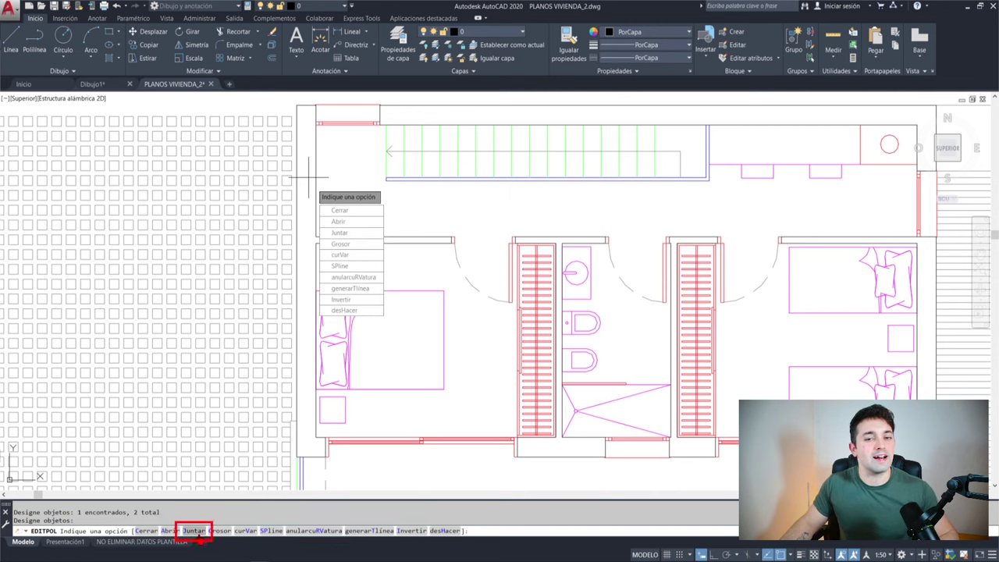
Join the selected wall lines with Juntar at fuzz distance 0.01, adding 6 segments
text(j)
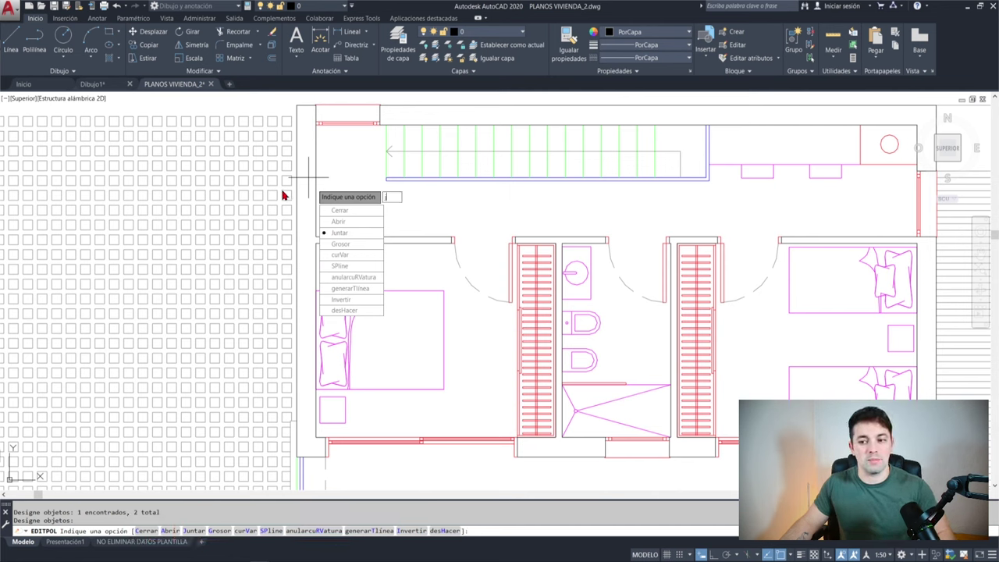
key(Return)
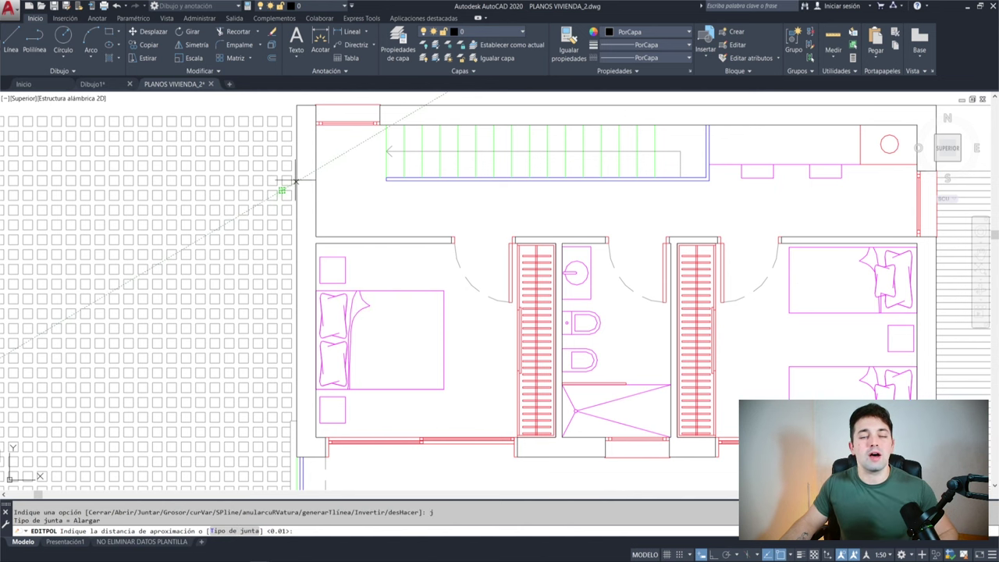
click(281, 191)
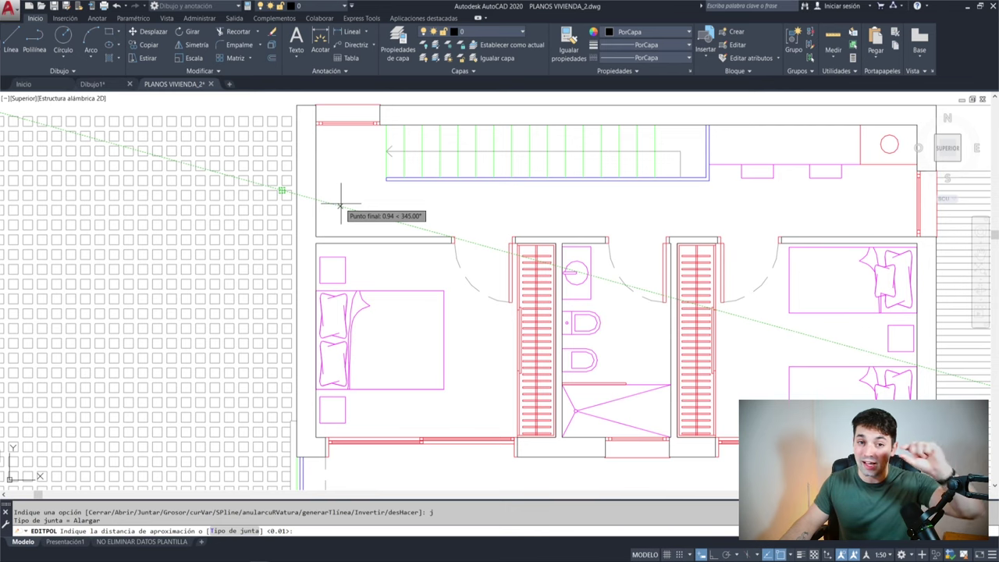
scroll(323, 224, up, 4)
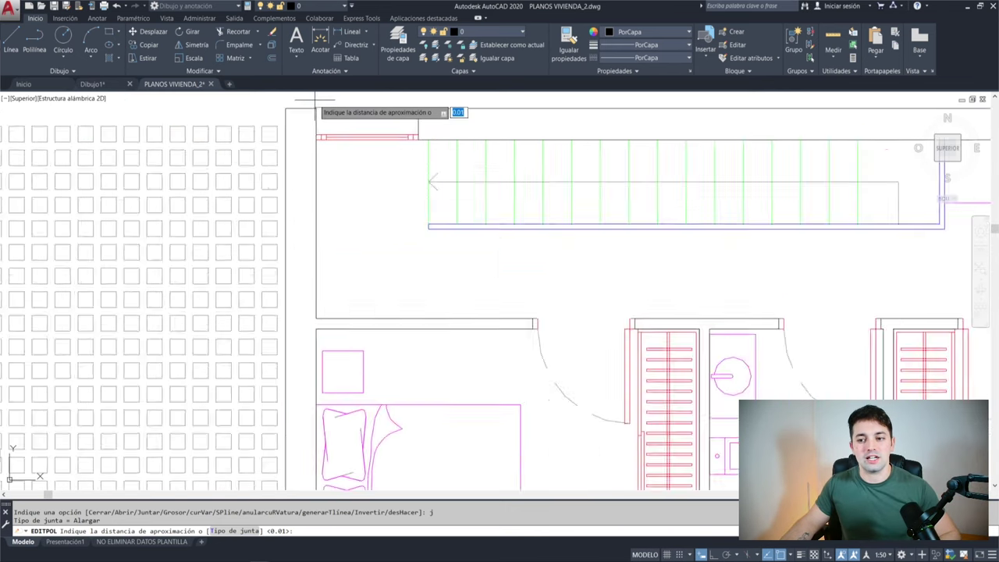
scroll(319, 117, up, 4)
scroll(326, 117, up, 3)
middle_drag(334, 100, 368, 223)
scroll(368, 223, up, 3)
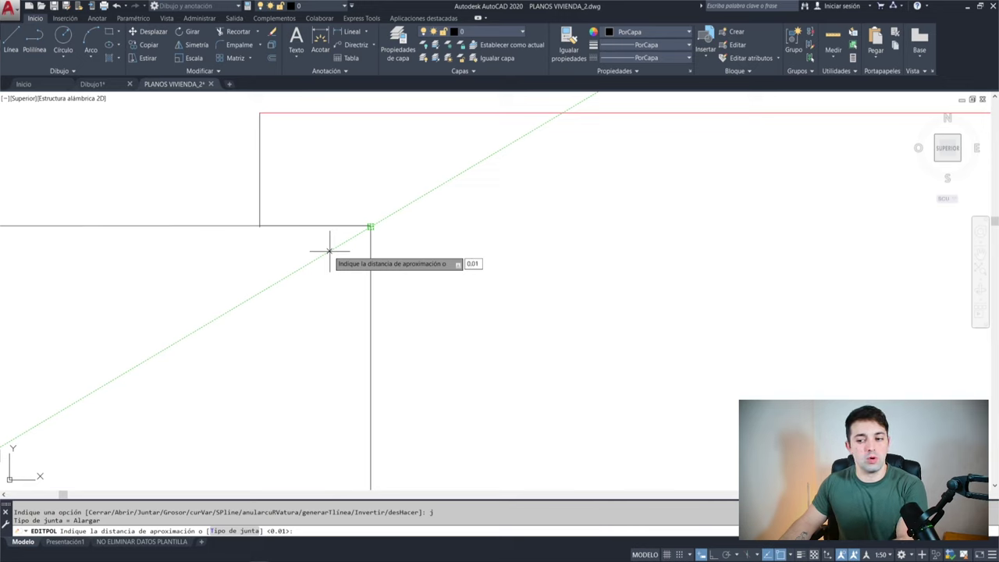
key(Return)
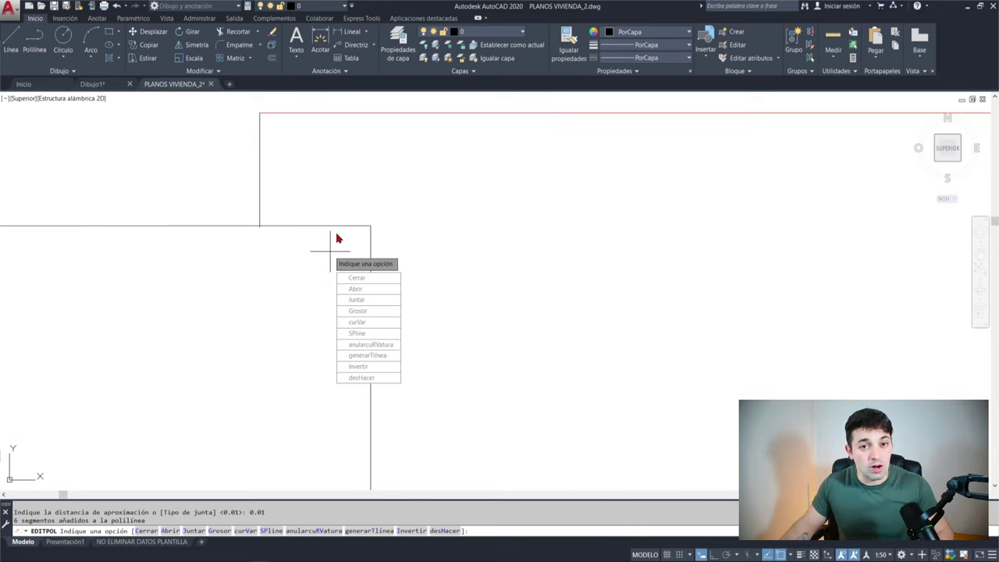
key(Escape)
click(412, 273)
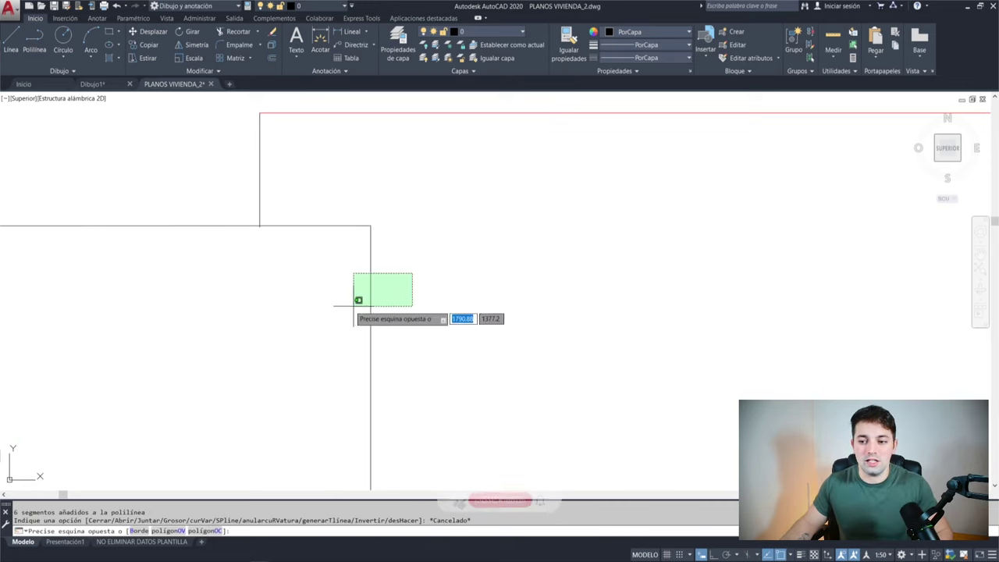
scroll(346, 308, down, 2)
scroll(345, 319, down, 2)
scroll(345, 335, down, 3)
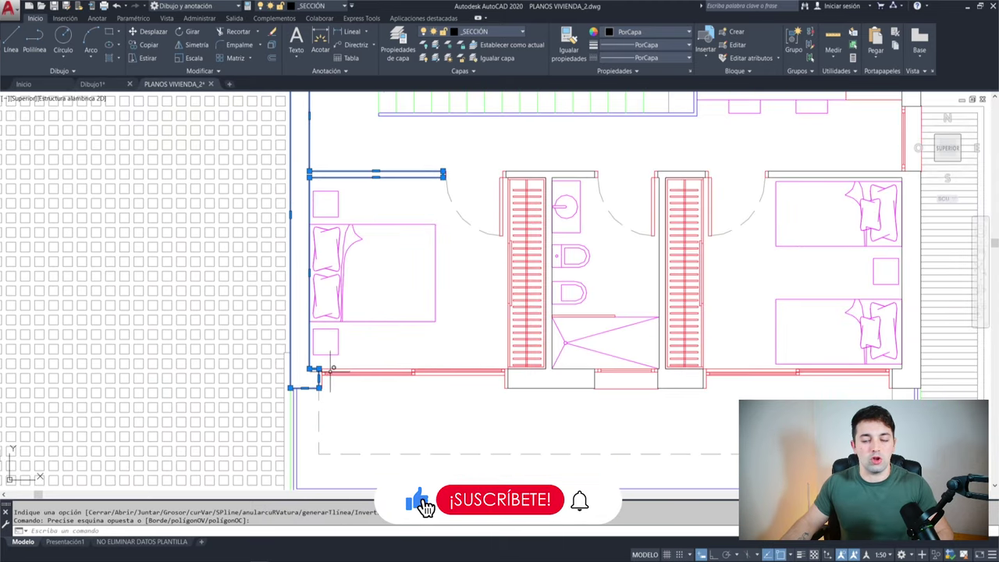
scroll(320, 376, up, 4)
scroll(422, 319, up, 3)
key(Escape)
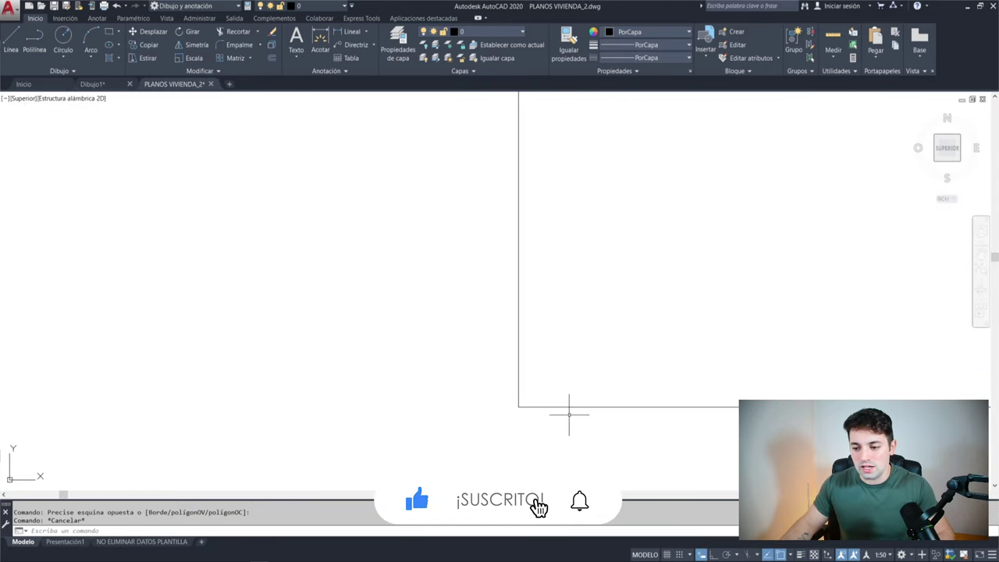
scroll(523, 397, up, 1)
Draw two terrain polylines, one flat with a diagonal end and one sloped
mouse_move(523, 398)
middle_down()
mouse_move(460, 261)
mouse_move(484, 223)
middle_up()
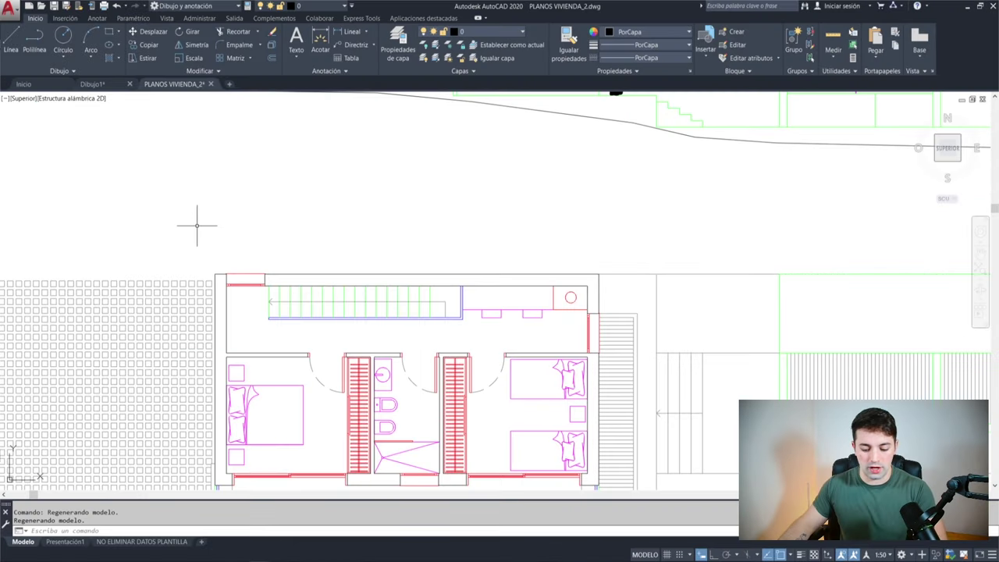
text(pol)
key(Return)
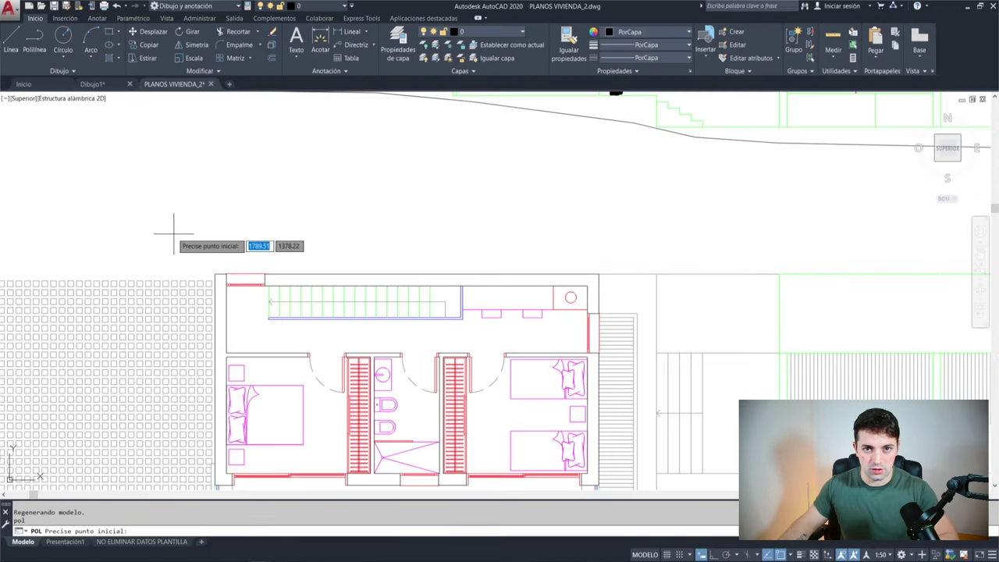
click(173, 233)
click(367, 211)
key(Return)
key(Return)
scroll(358, 218, up, 10)
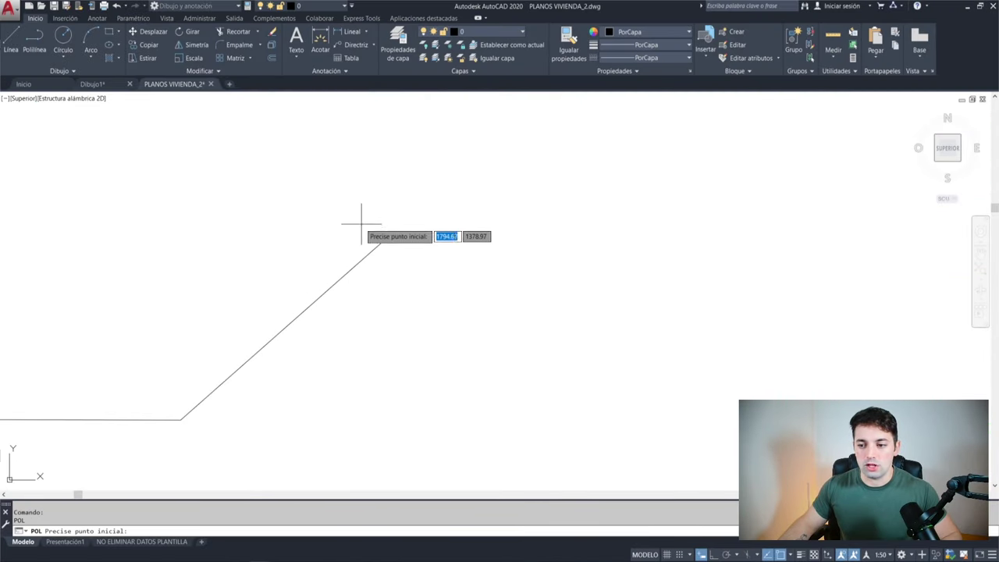
click(361, 224)
click(463, 127)
click(791, 212)
Join the two terrain lines into one polyline with PE Múltiple and Juntar, setting the gap distance
key(Return)
scroll(785, 224, down, 5)
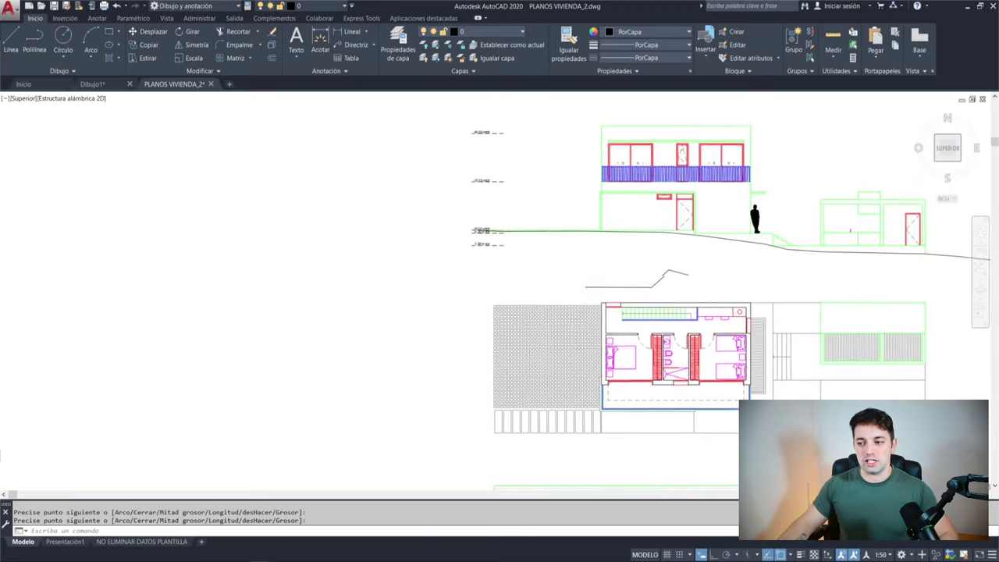
scroll(589, 287, up, 3)
text(pe)
key(Return)
text(m)
key(Return)
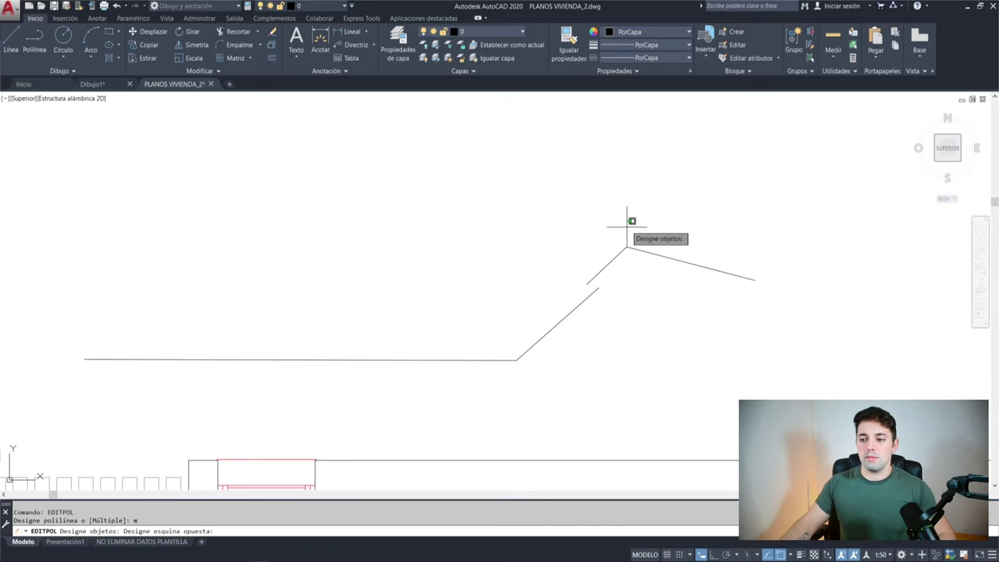
click(631, 218)
click(589, 326)
key(Return)
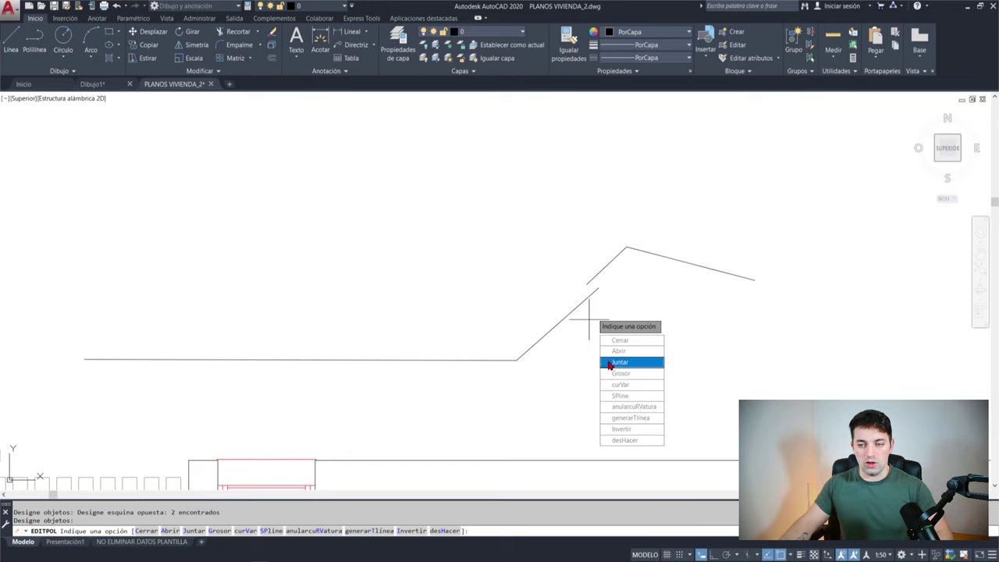
click(609, 364)
click(590, 283)
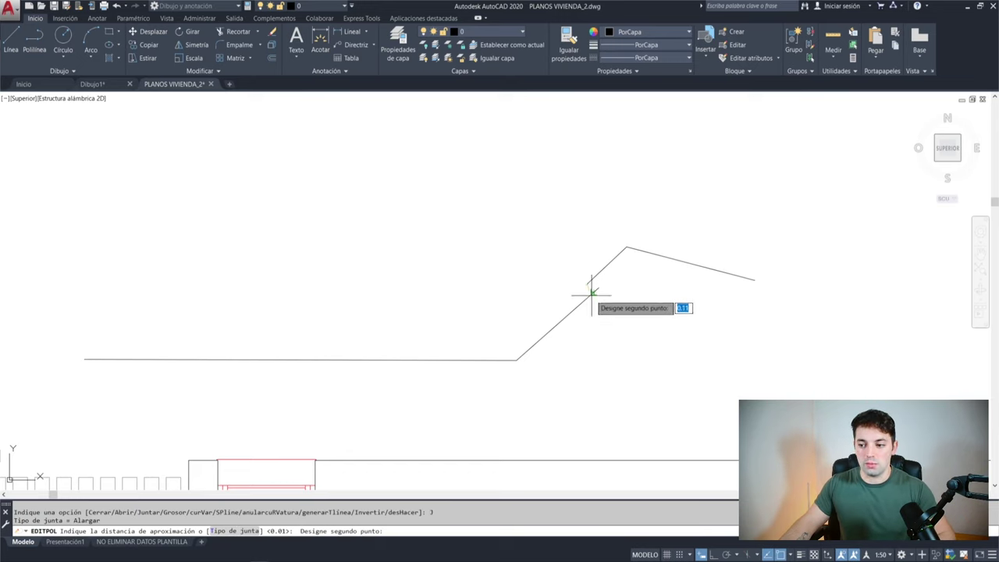
Window-select the terrain polyline to confirm it is now a single joined object
click(591, 295)
key(Escape)
click(581, 306)
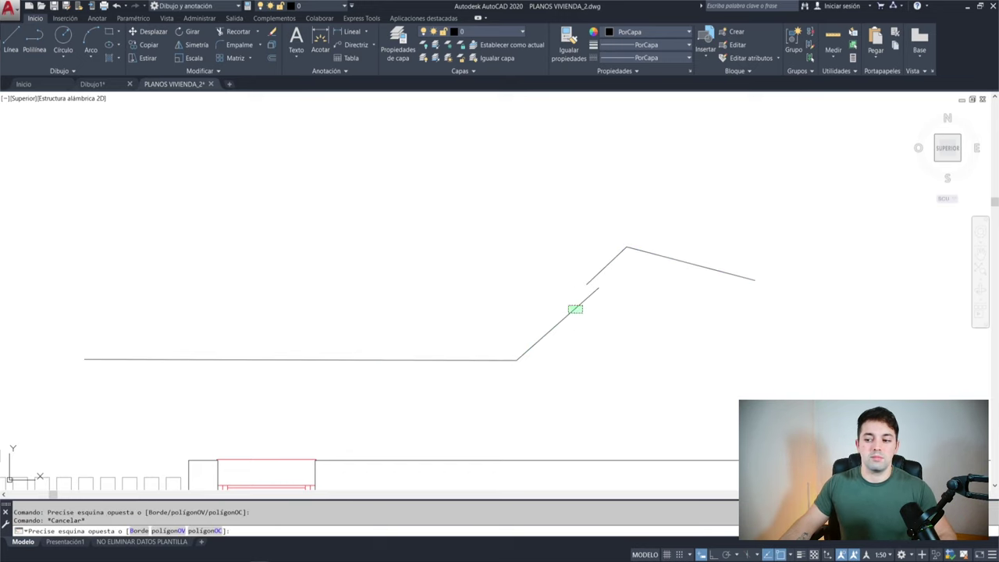
click(554, 312)
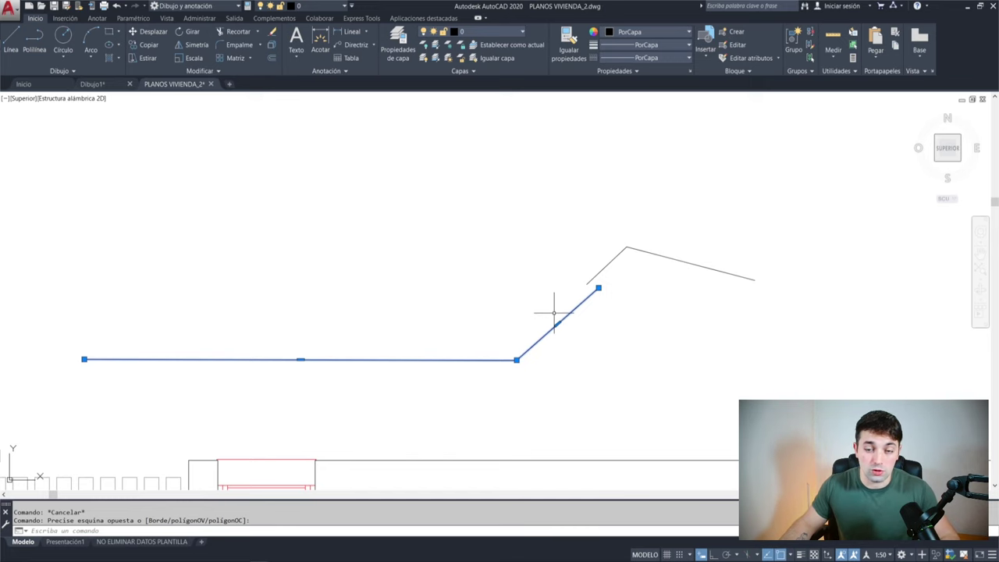
key(Escape)
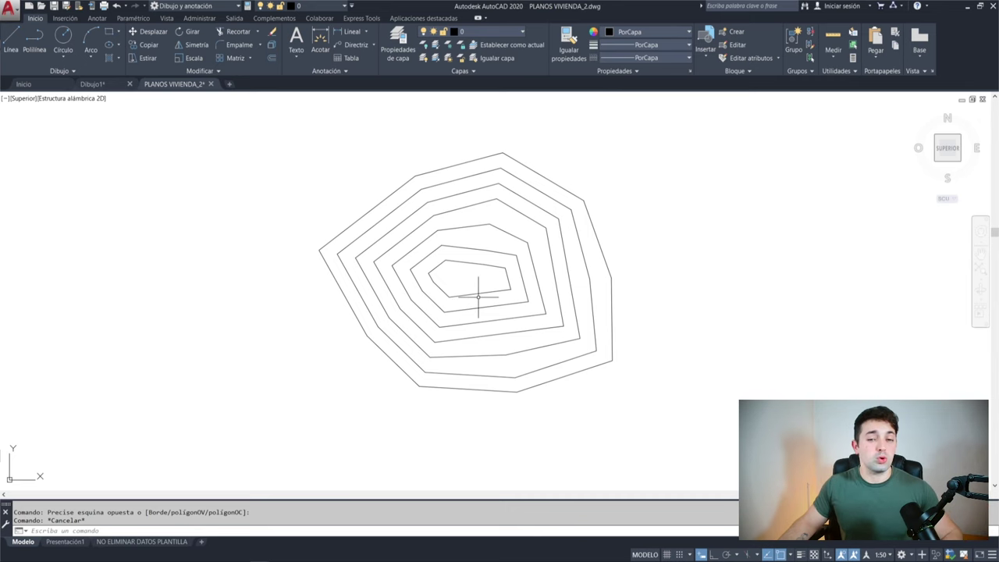
Shorten the first inner contour's bottom edge from its left grip, opening a gap
scroll(475, 295, up, 3)
drag(477, 292, 410, 386)
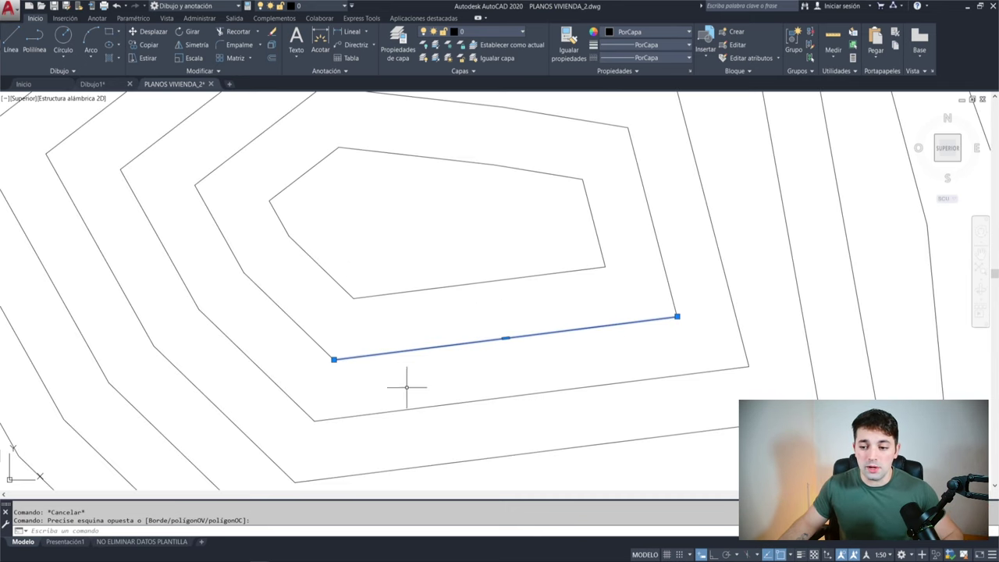
click(334, 360)
click(449, 360)
scroll(325, 385, down, 4)
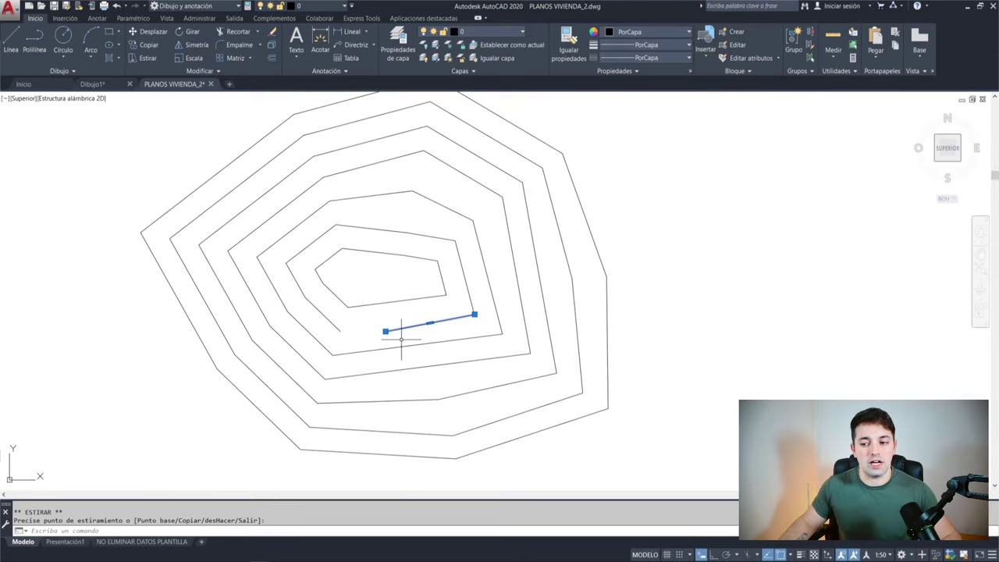
key(Escape)
Shorten the second inner contour's bottom edge the same way and zoom in on the gaps
click(333, 353)
click(332, 353)
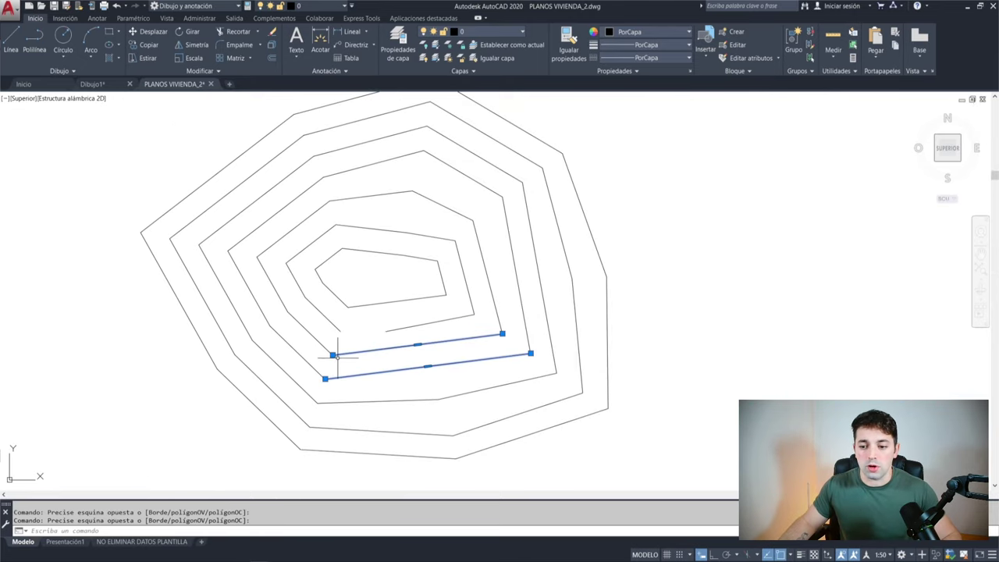
click(332, 355)
key(Escape)
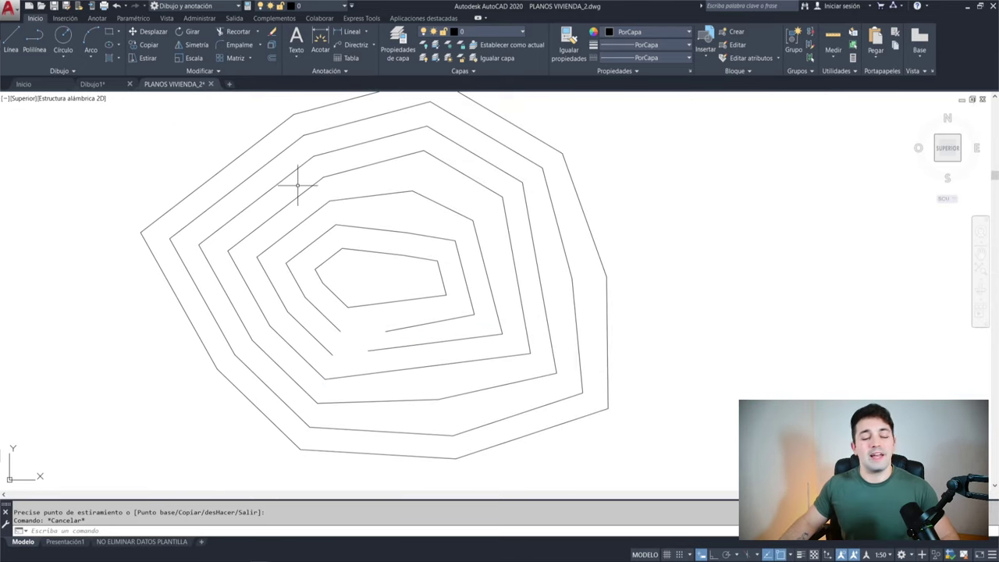
middle_drag(352, 206, 360, 226)
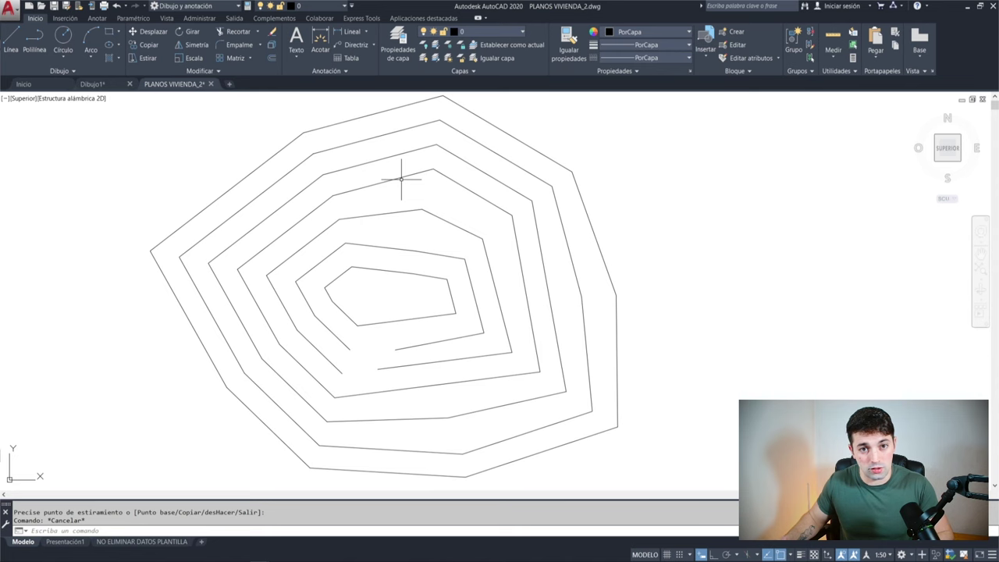
scroll(433, 242, up, 4)
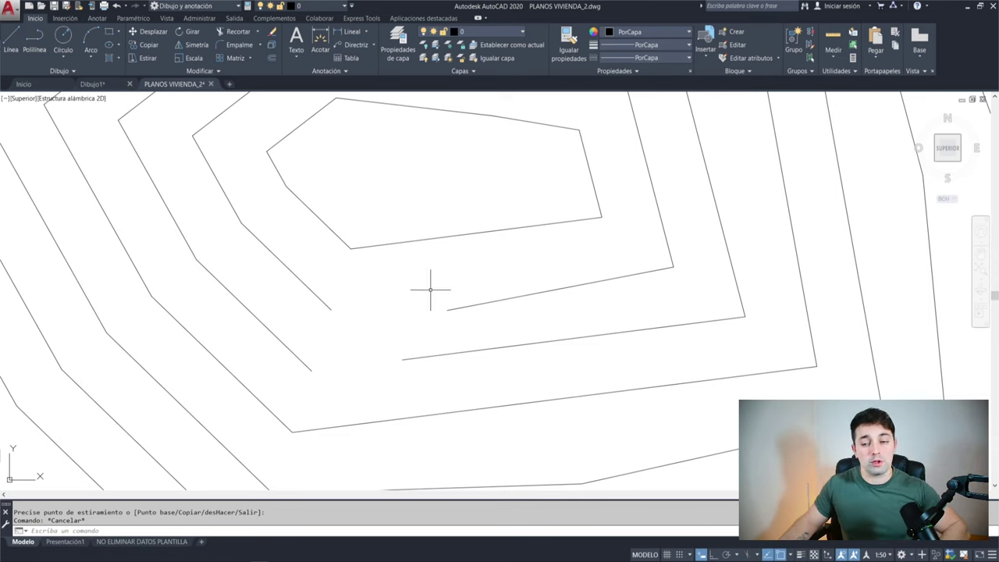
Bridge the first broken contour's two ends with a FUSIONAR blend curve
text(FUSIONAR)
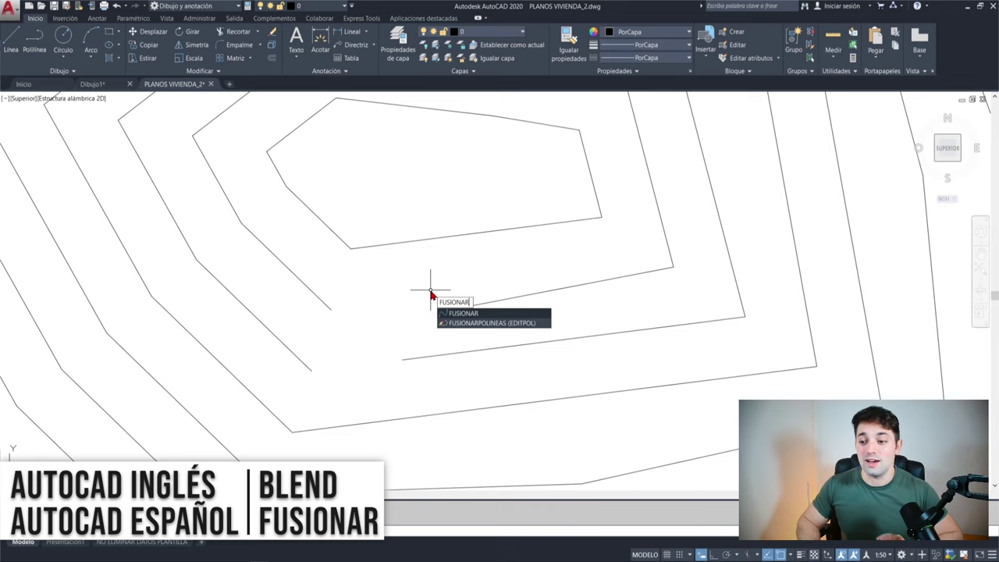
key(Return)
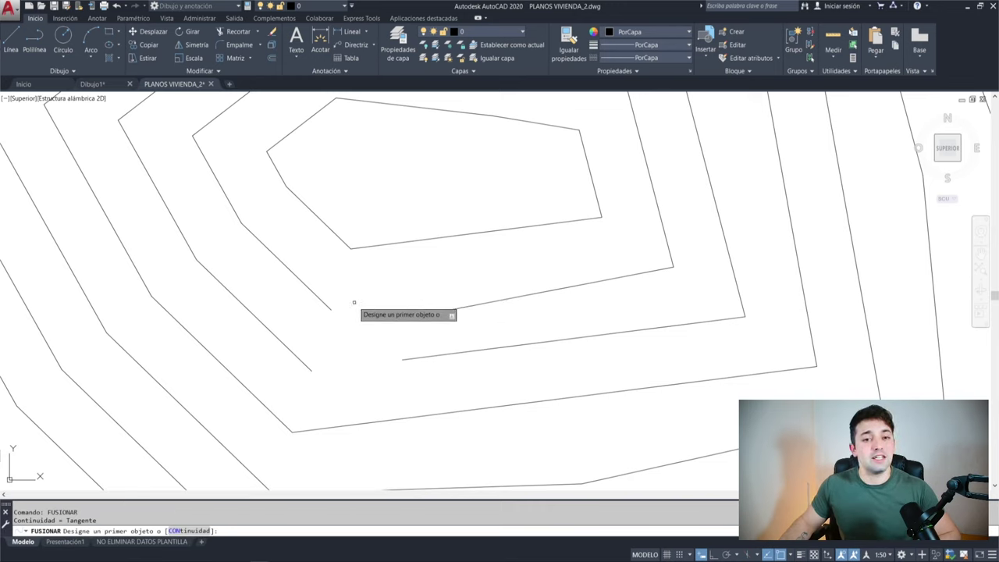
click(462, 308)
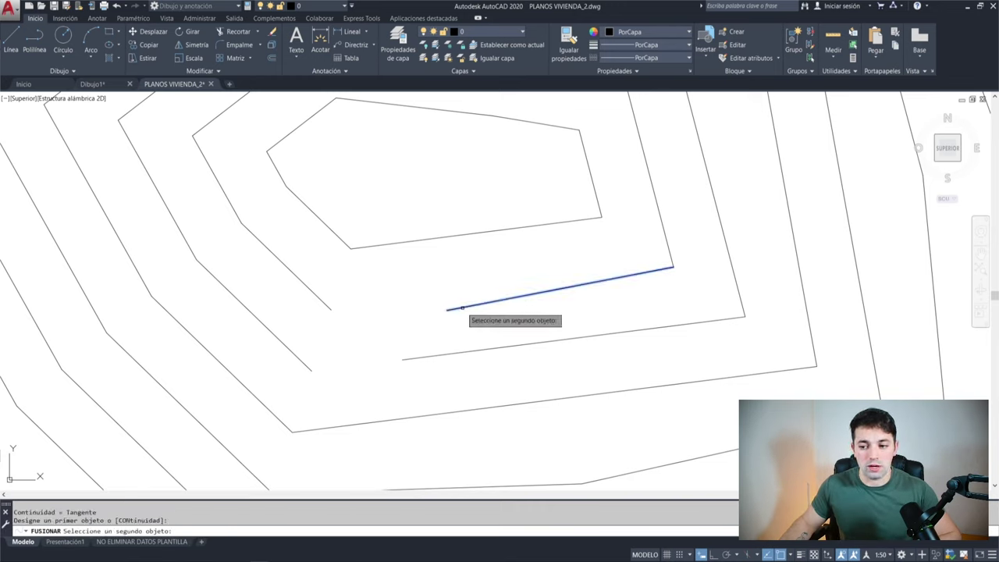
click(320, 297)
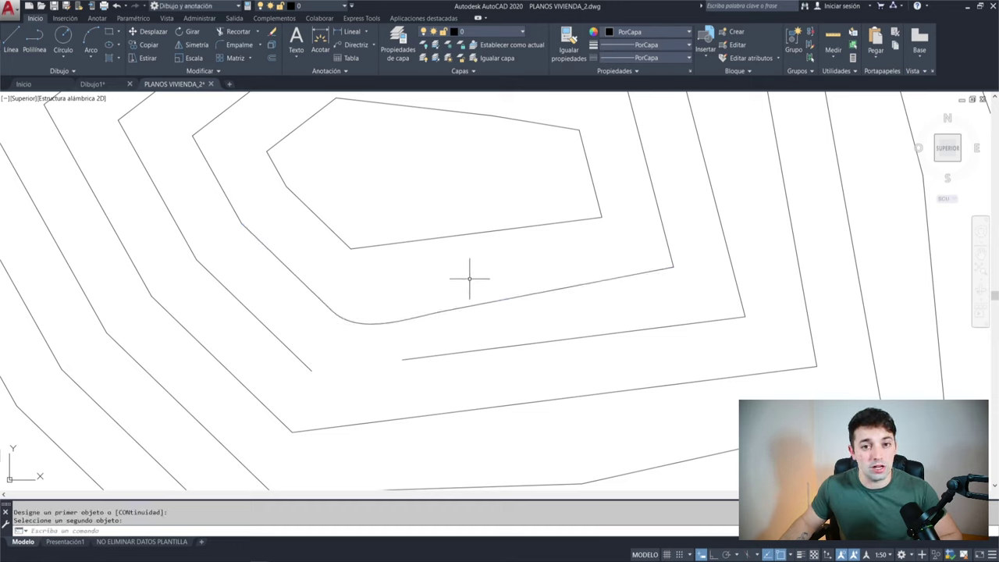
Bridge the next broken contour with a blend curve using Uniforme (smooth) continuity
key(Return)
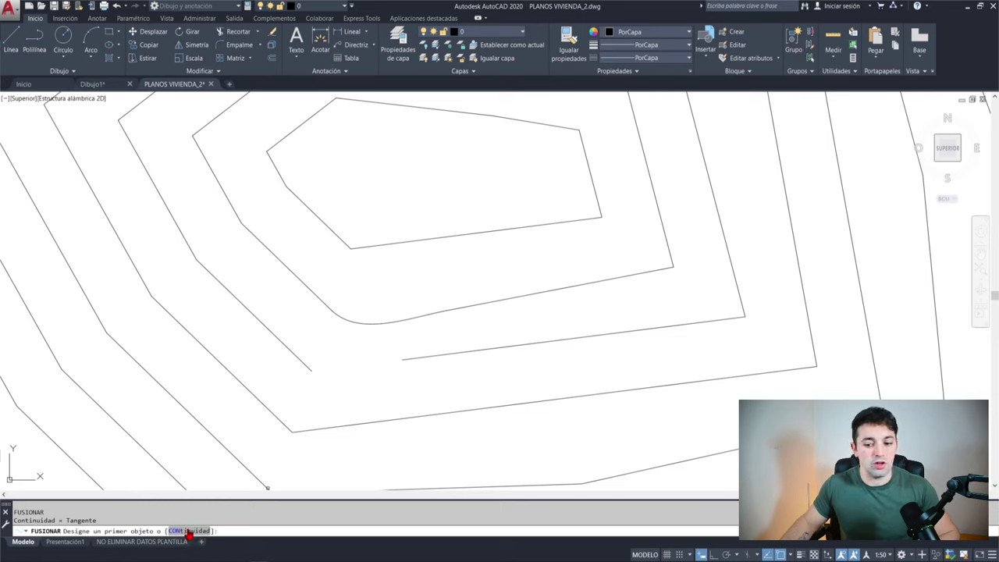
text(con)
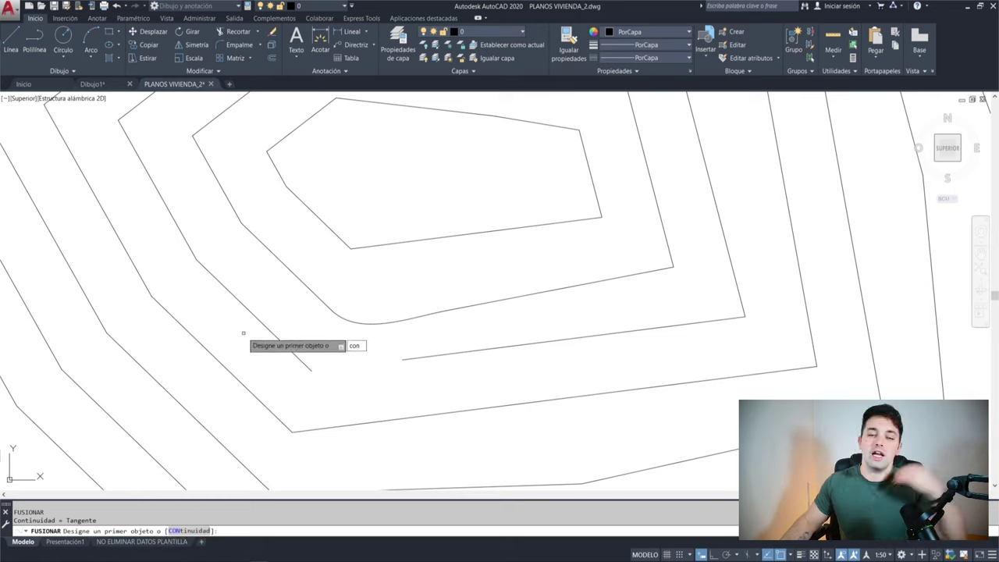
key(Return)
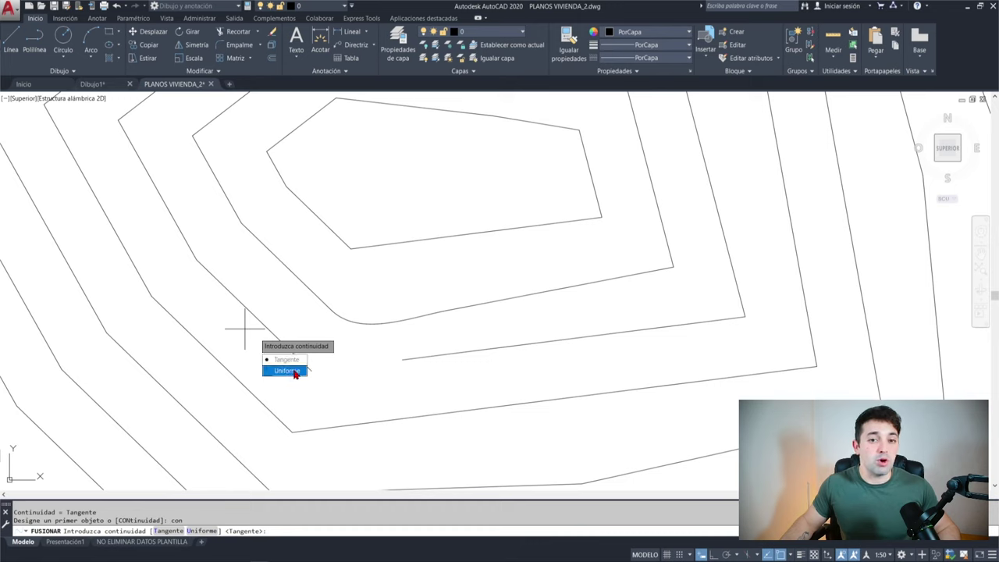
click(295, 372)
click(406, 359)
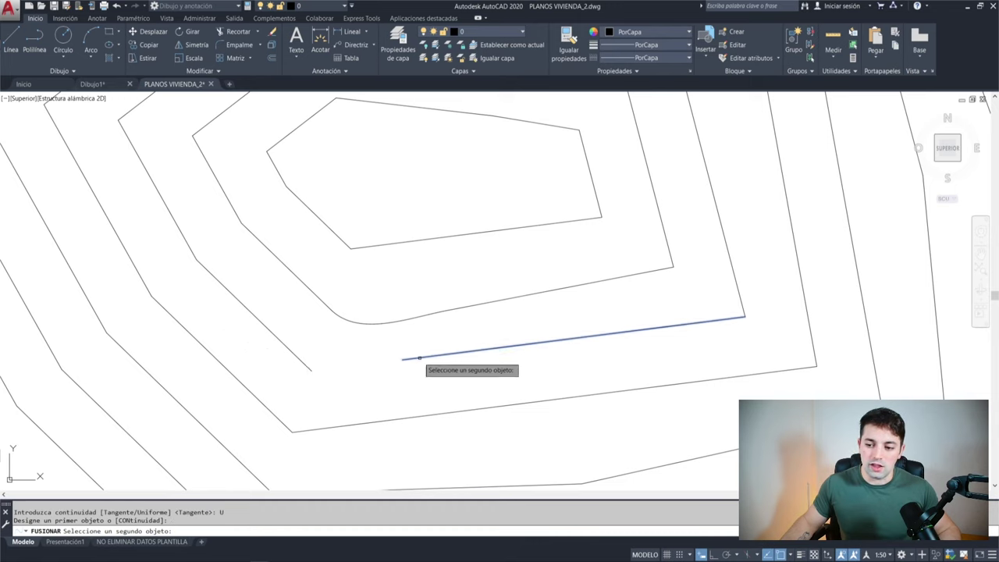
click(300, 359)
Add another blend curve between the upper contour's open ends
key(Return)
key(Escape)
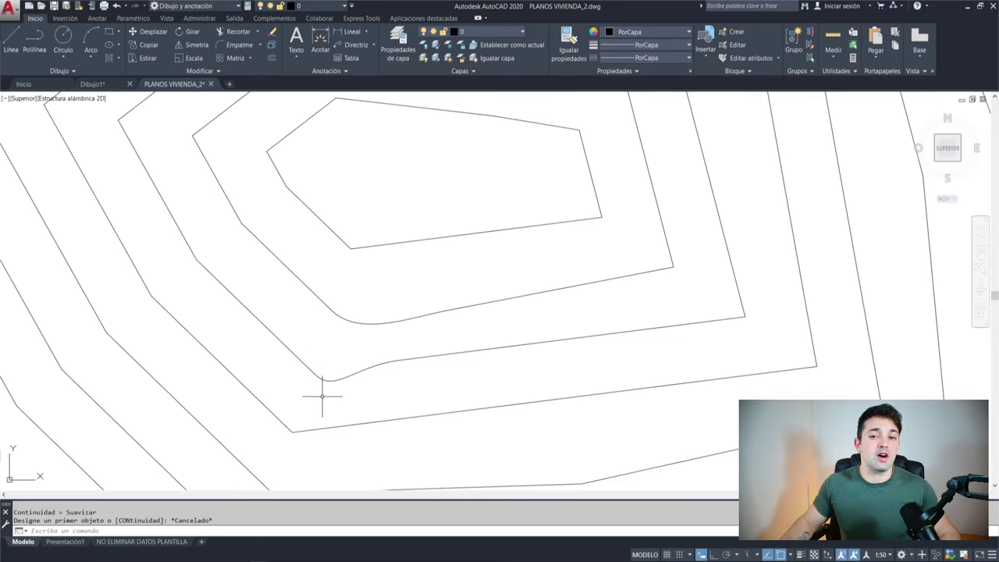
key(Return)
click(313, 343)
key(Escape)
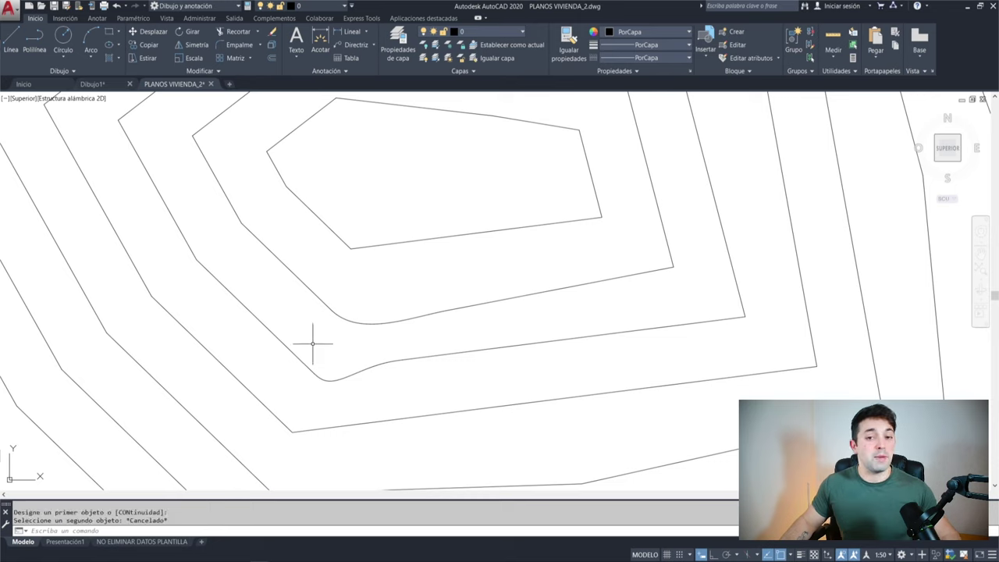
key(Return)
click(479, 304)
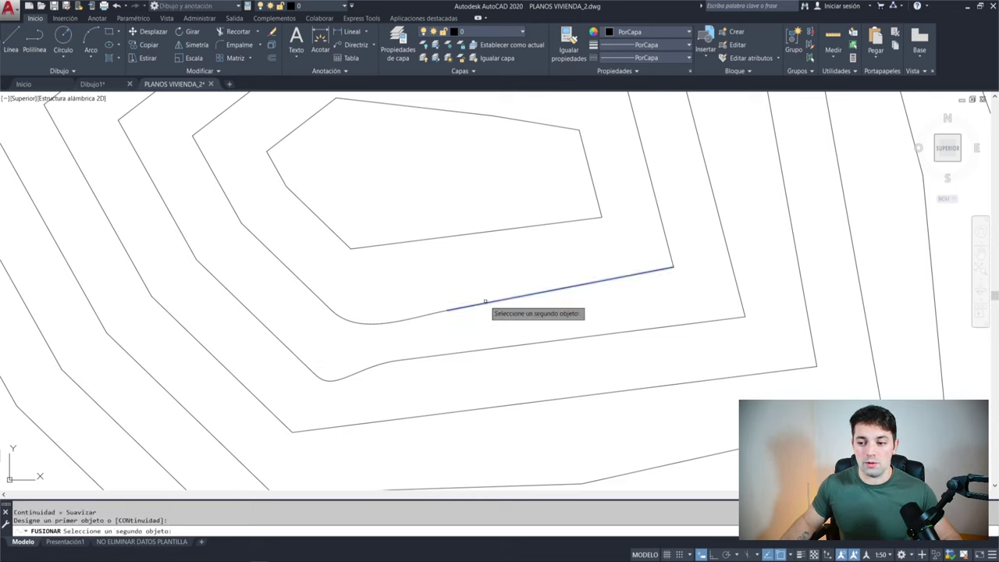
click(313, 293)
scroll(312, 286, up, 3)
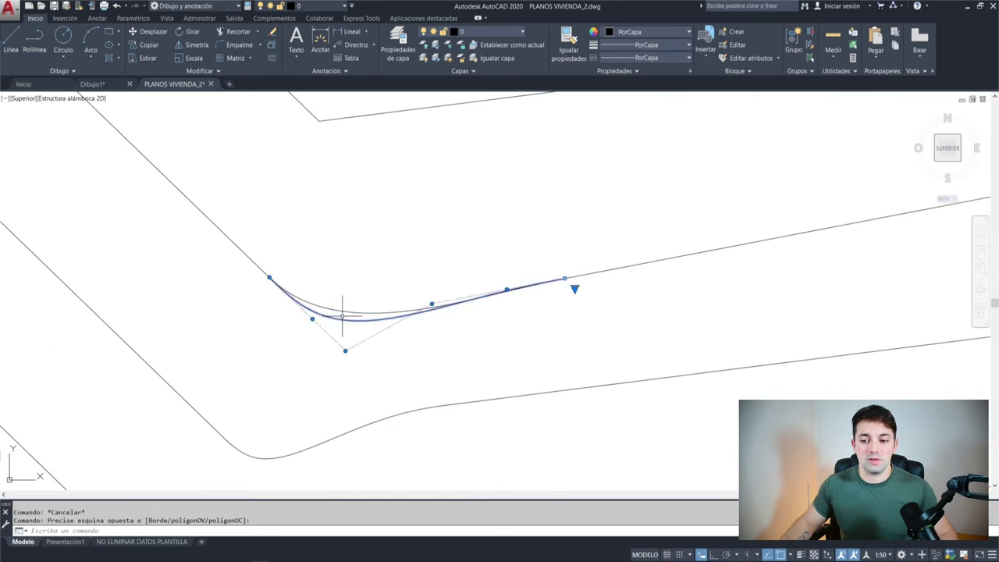
key(Escape)
Select the tangent and smooth blend curves to compare their vertices
click(342, 316)
click(317, 334)
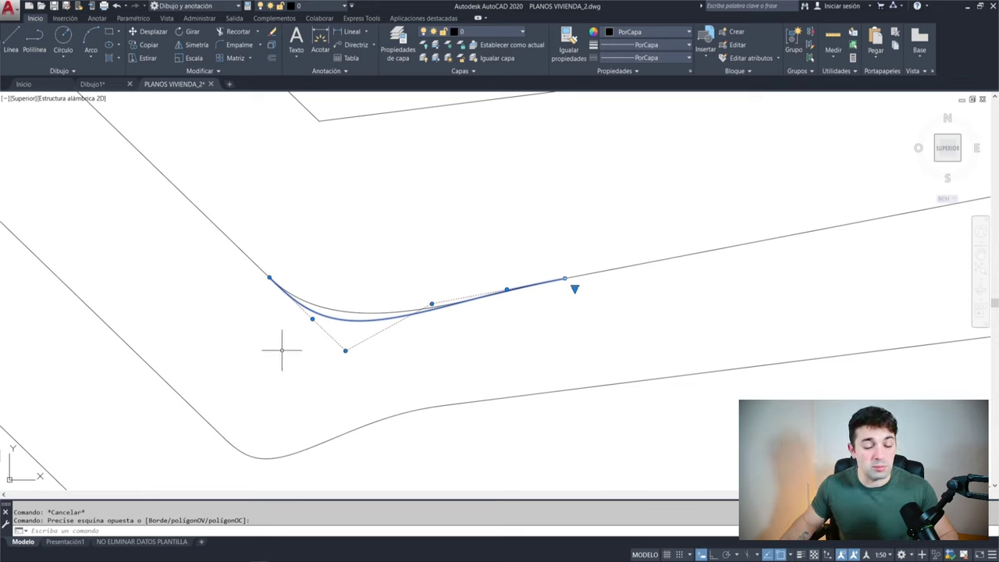
key(Escape)
click(350, 313)
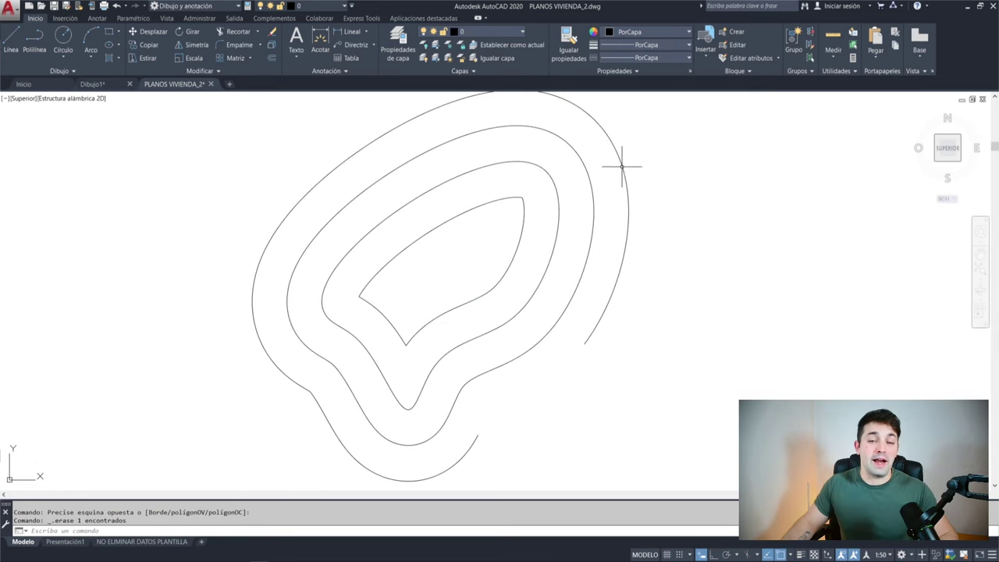
click(640, 203)
Blend the outermost contour's upper and lower open ends, closing its lower-right gap
click(490, 257)
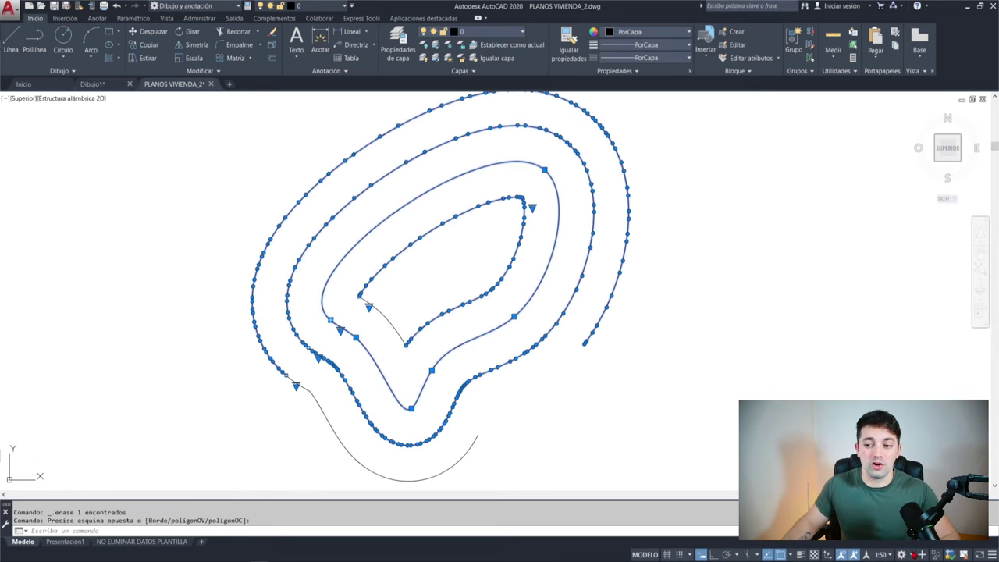
key(Escape)
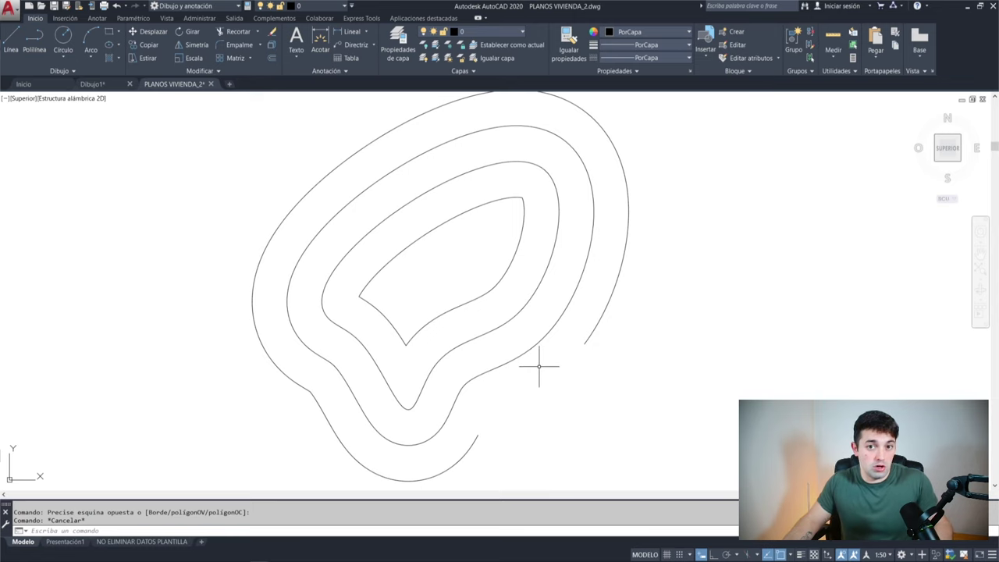
text(fus)
key(Return)
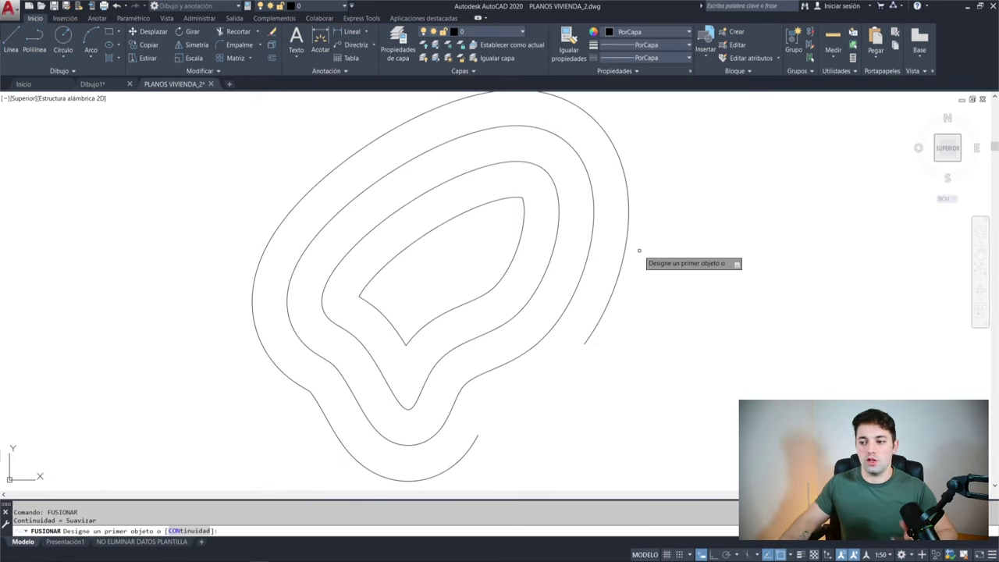
click(597, 327)
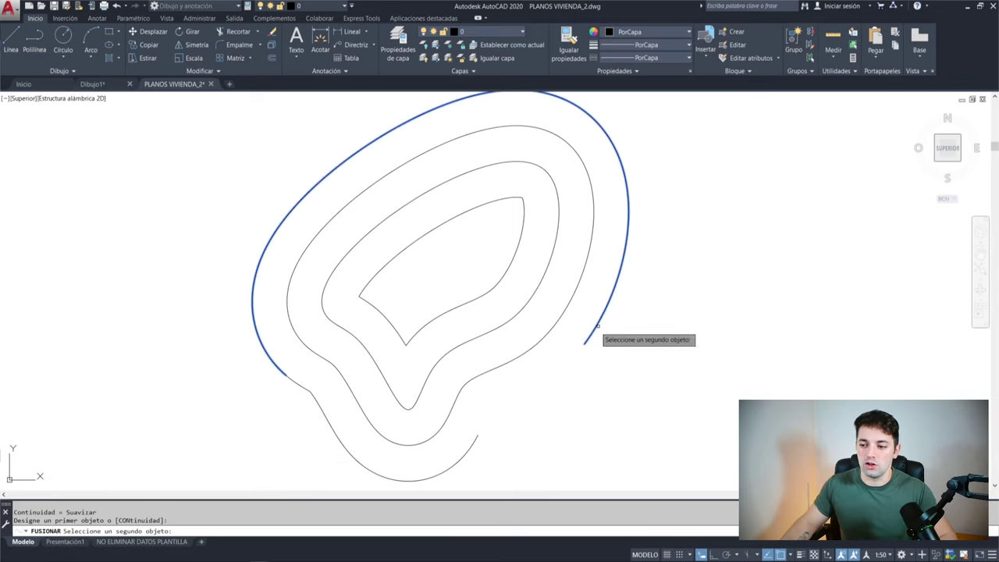
click(476, 438)
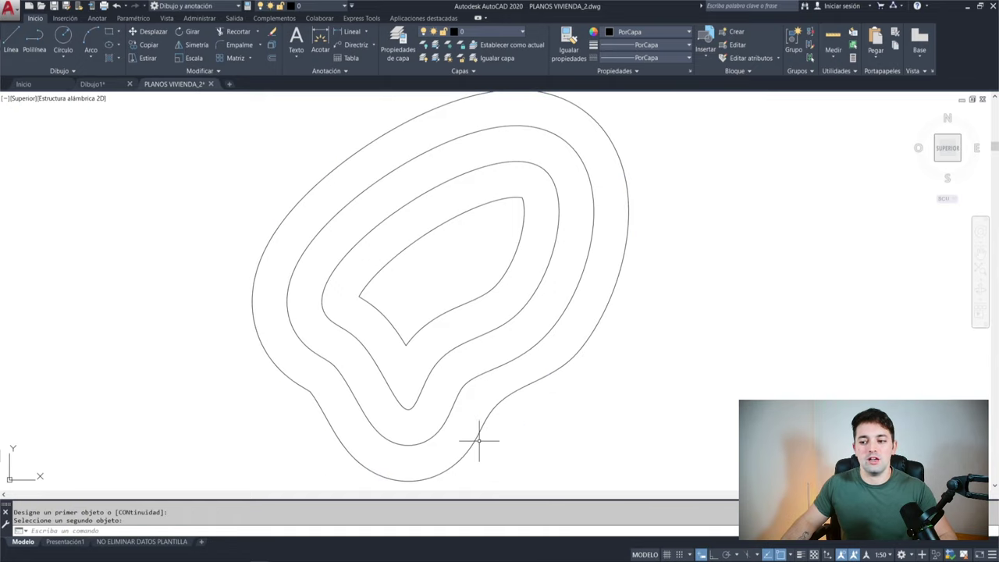